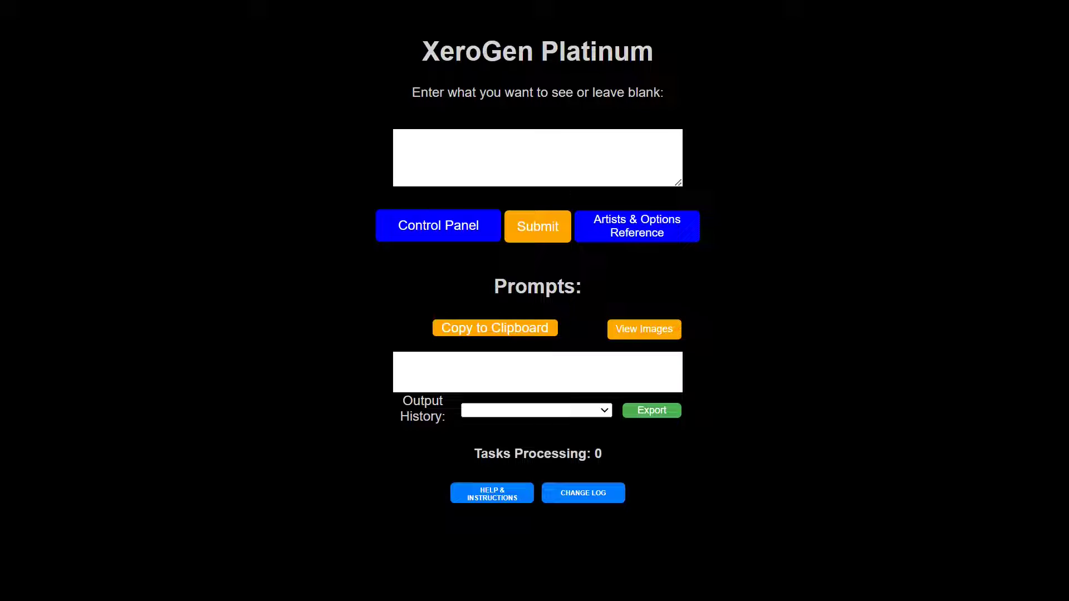
Create a prompt from the idea "scifi pirate ship" and generate an image from the resulting prompt.
{"action": "left_click", "coordinate": [537, 158]}
{"action": "type", "text": "scifi pirate ship"}
{"action": "left_click", "coordinate": [537, 226]}
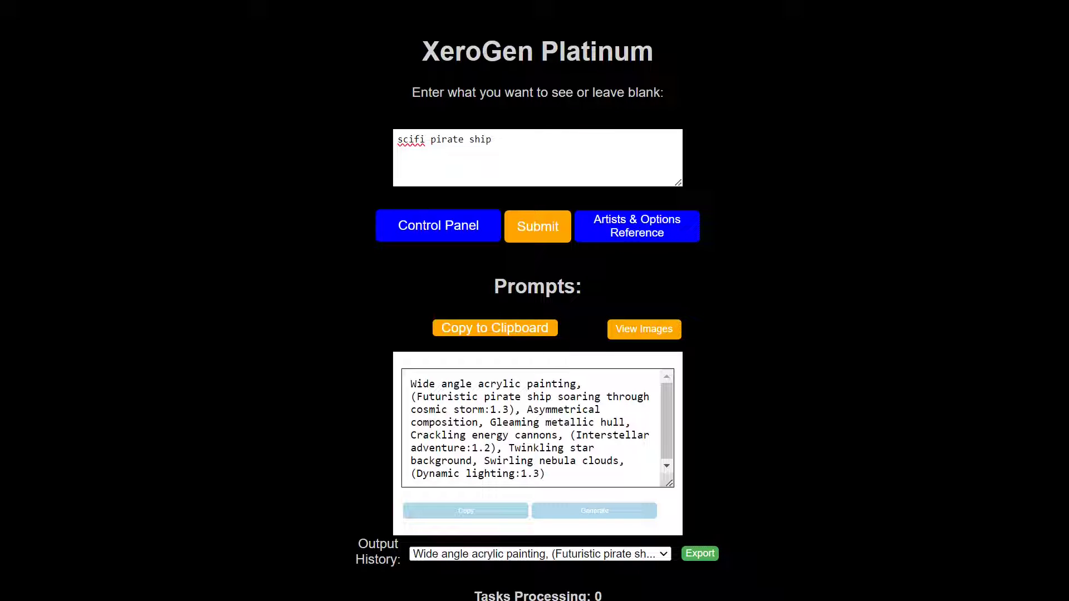
{"action": "left_click", "coordinate": [639, 509]}
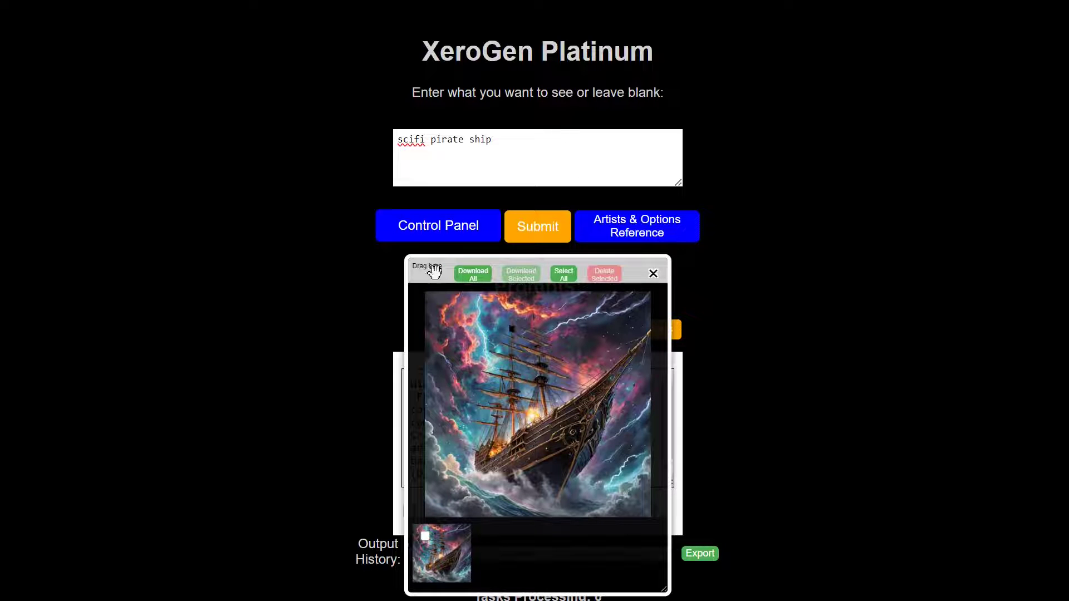
Move the image viewer beside the prompt area and enlarge it.
{"action": "left_click_drag", "start_coordinate": [433, 270], "coordinate": [738, 155]}
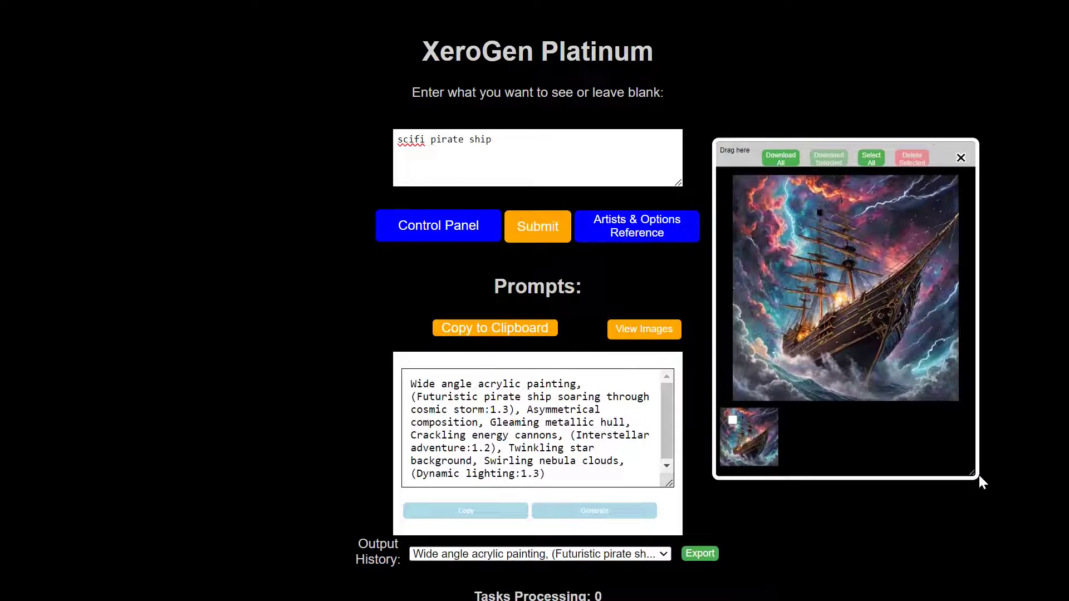
{"action": "left_click_drag", "start_coordinate": [978, 479], "coordinate": [1036, 536]}
{"action": "left_click_drag", "start_coordinate": [728, 99], "coordinate": [762, 114]}
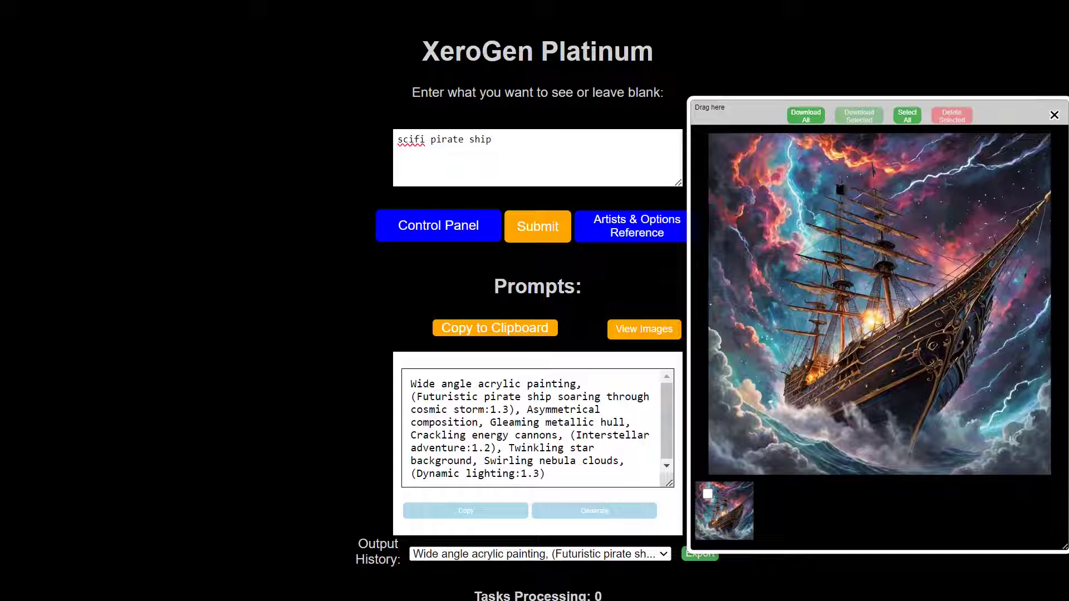
Open the control panel, place it on the free side of the prompt area, and set the number of prompts to 10.
{"action": "left_click", "coordinate": [433, 241]}
{"action": "left_click_drag", "start_coordinate": [509, 199], "coordinate": [166, 65]}
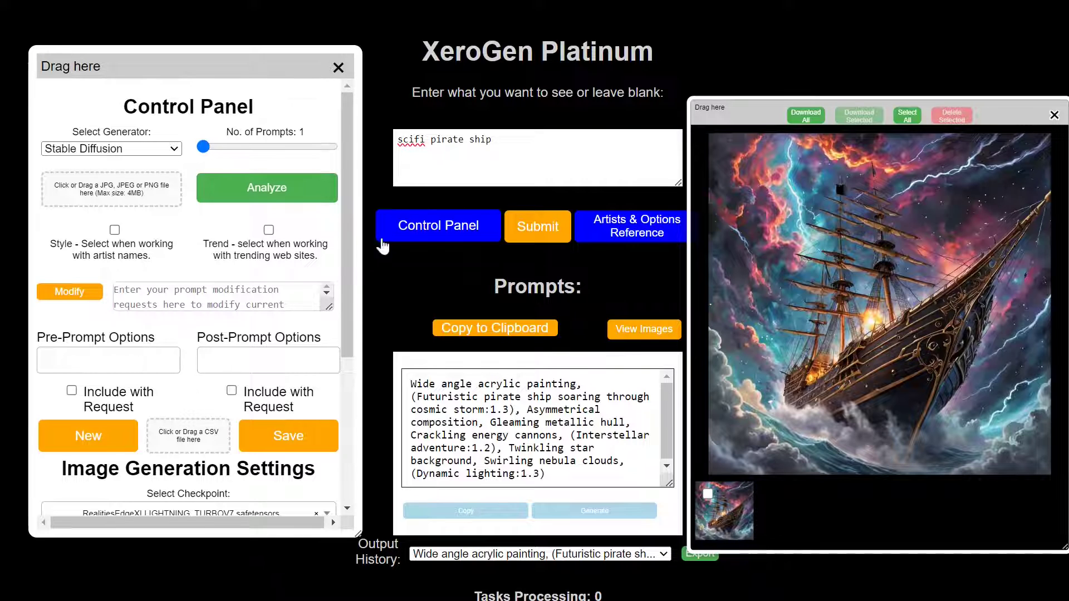
{"action": "left_click_drag", "start_coordinate": [203, 147], "coordinate": [418, 163]}
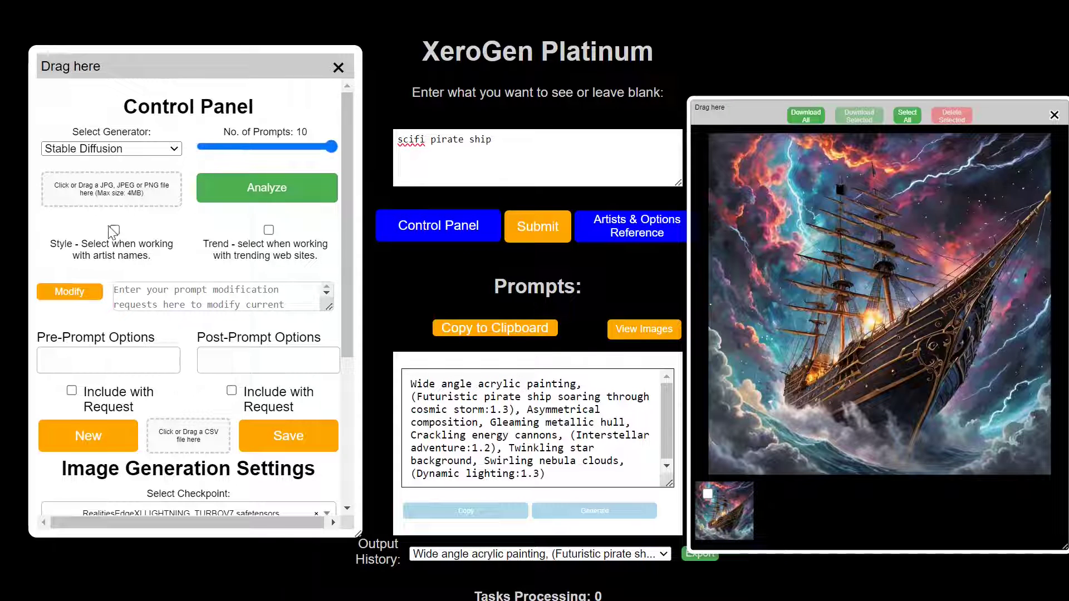
Examine the generator choices, the prompt modification field and the pre- and post-prompt options in the control panel.
{"action": "left_click", "coordinate": [167, 149]}
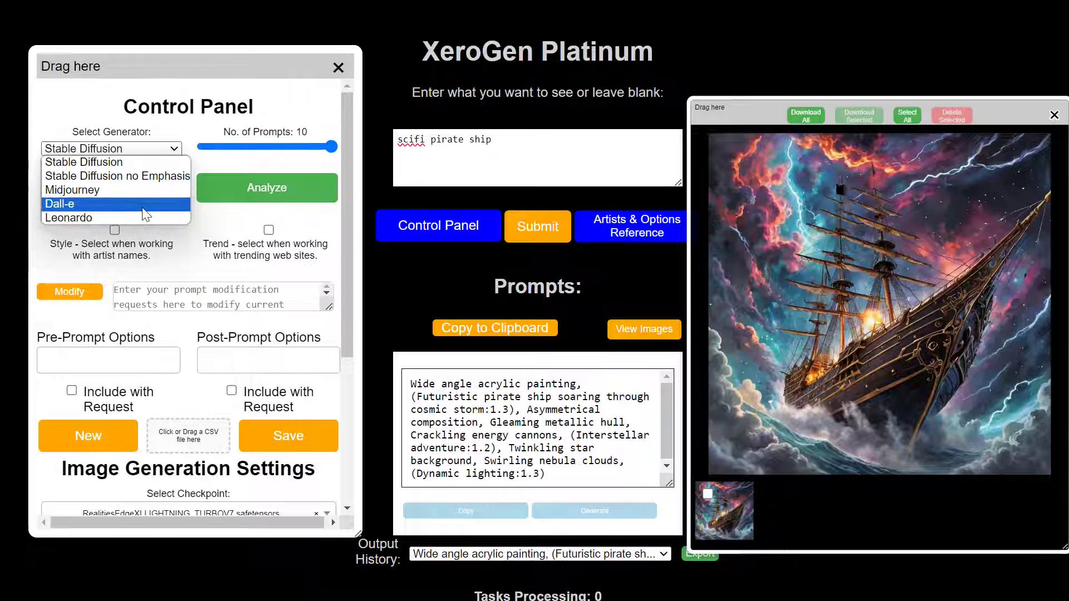
{"action": "left_click", "coordinate": [169, 139]}
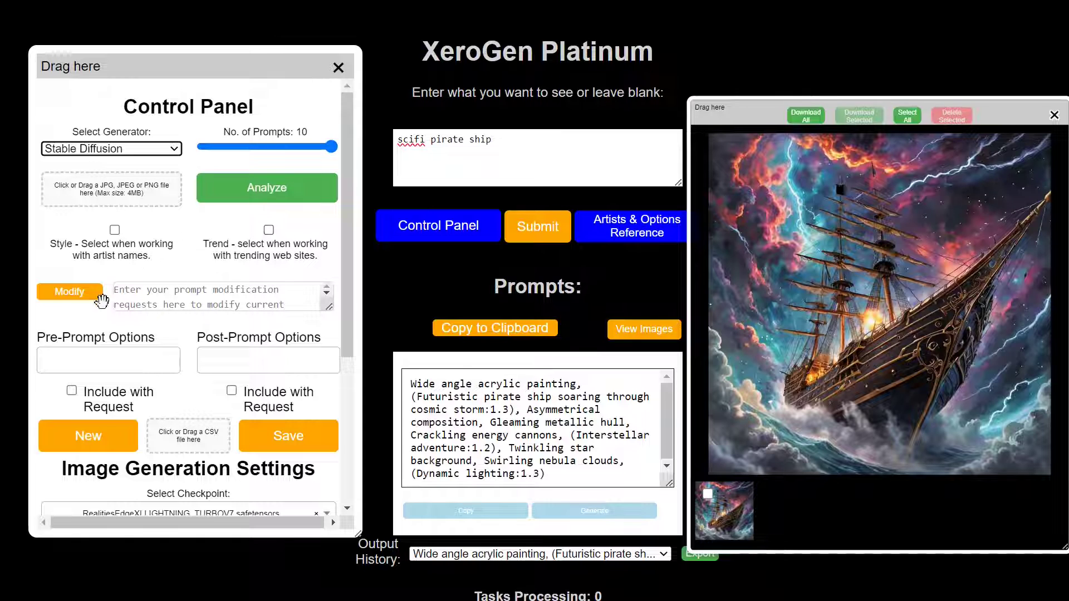
{"action": "left_click", "coordinate": [118, 299]}
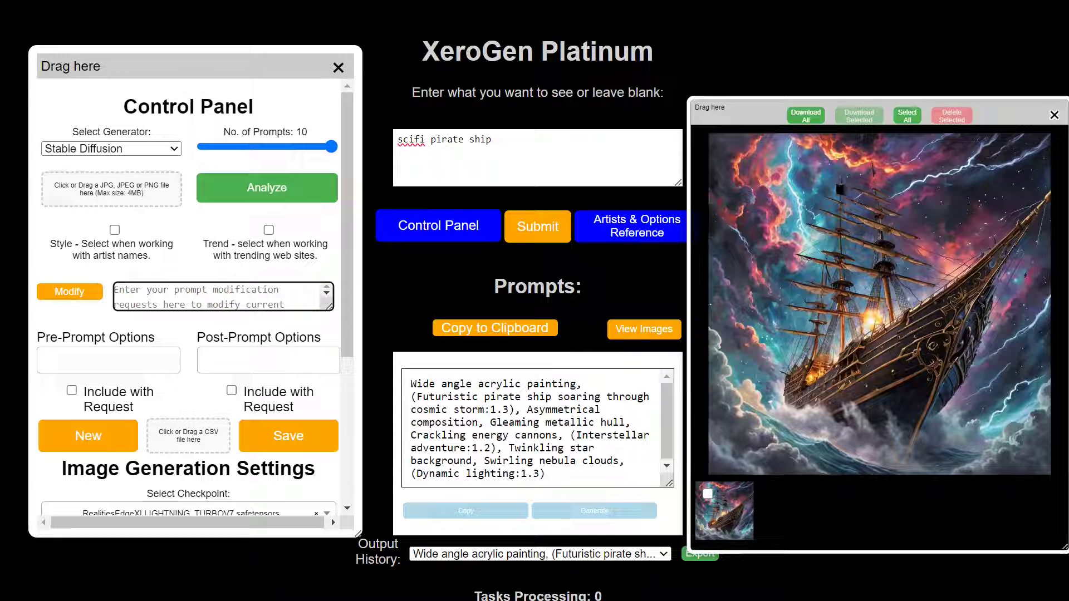
{"action": "scroll", "coordinate": [195, 293], "scroll_direction": "down", "scroll_amount": 3}
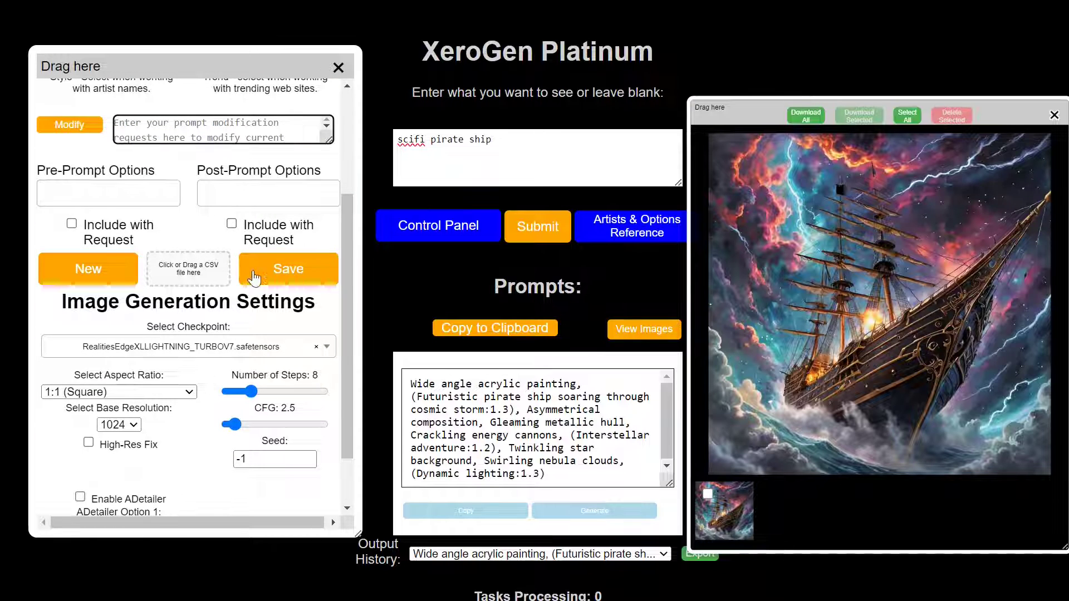
{"action": "left_click", "coordinate": [177, 194]}
{"action": "left_click", "coordinate": [267, 192]}
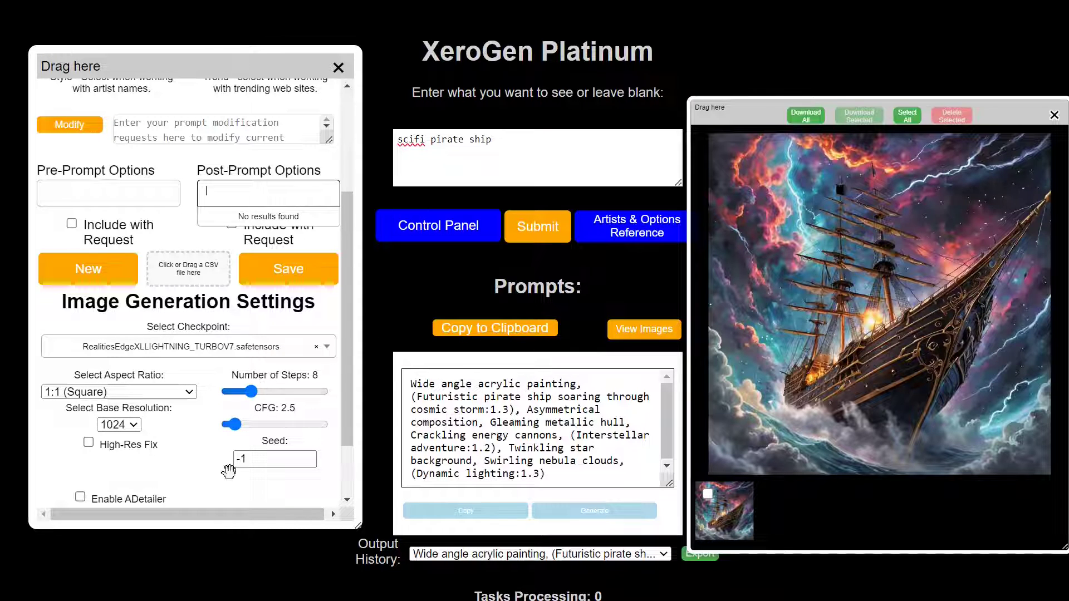
Set the aspect ratio to 21:9 (Ultrawide), generate another image from the pirate ship prompt, and close the image viewer.
{"action": "left_click", "coordinate": [119, 392]}
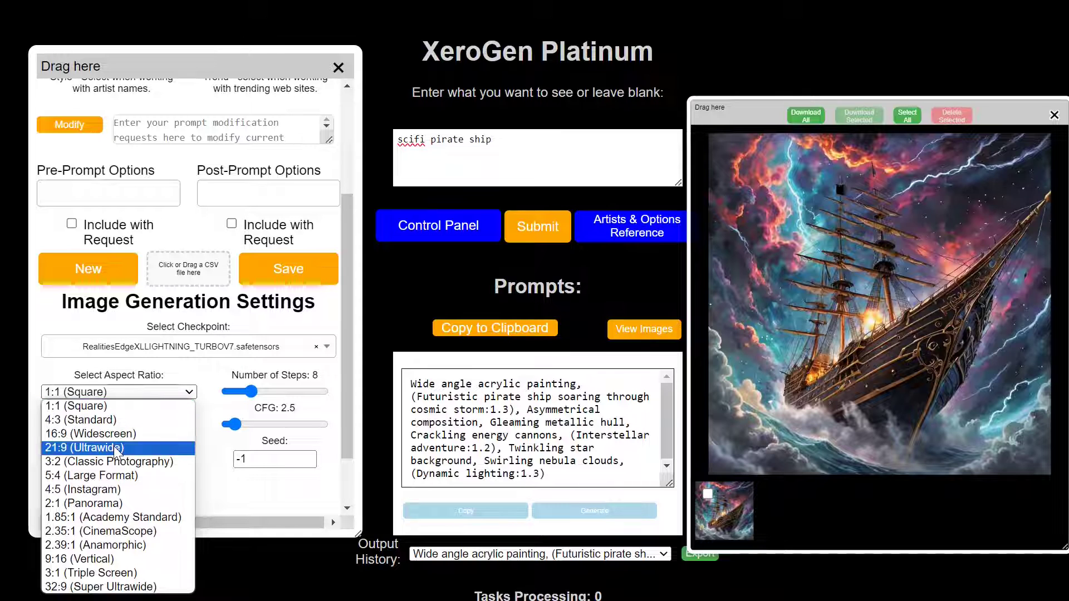
{"action": "left_click", "coordinate": [116, 449]}
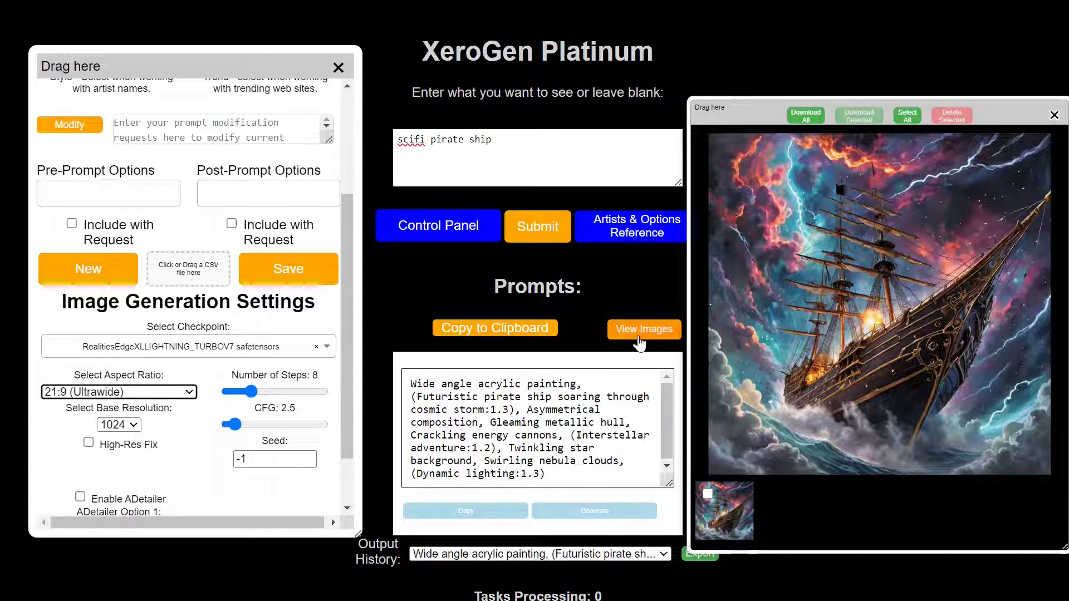
{"action": "left_click", "coordinate": [598, 515]}
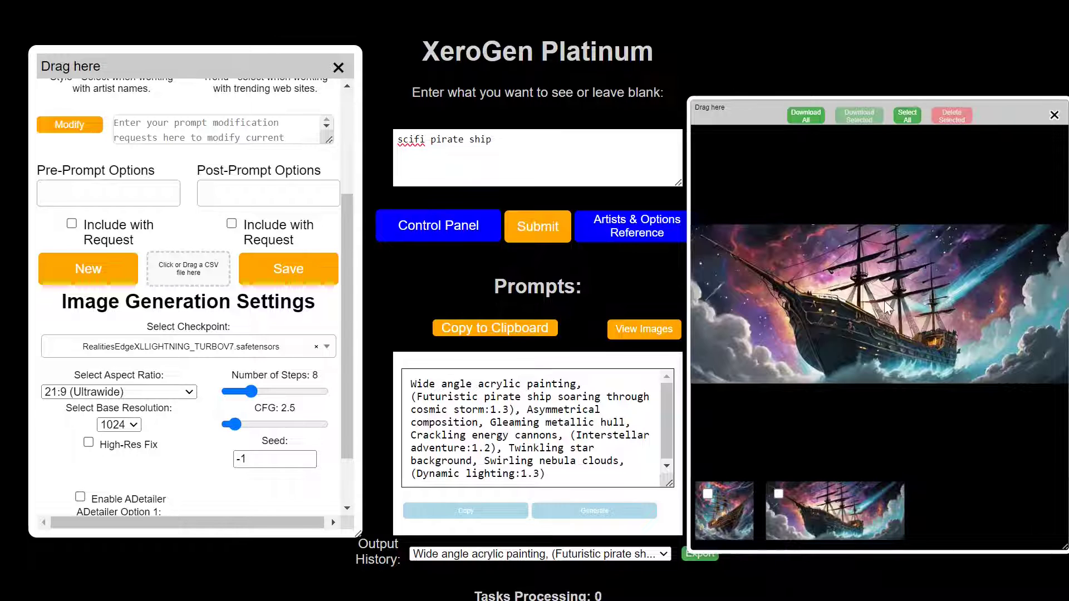
{"action": "left_click_drag", "start_coordinate": [992, 108], "coordinate": [1006, 108]}
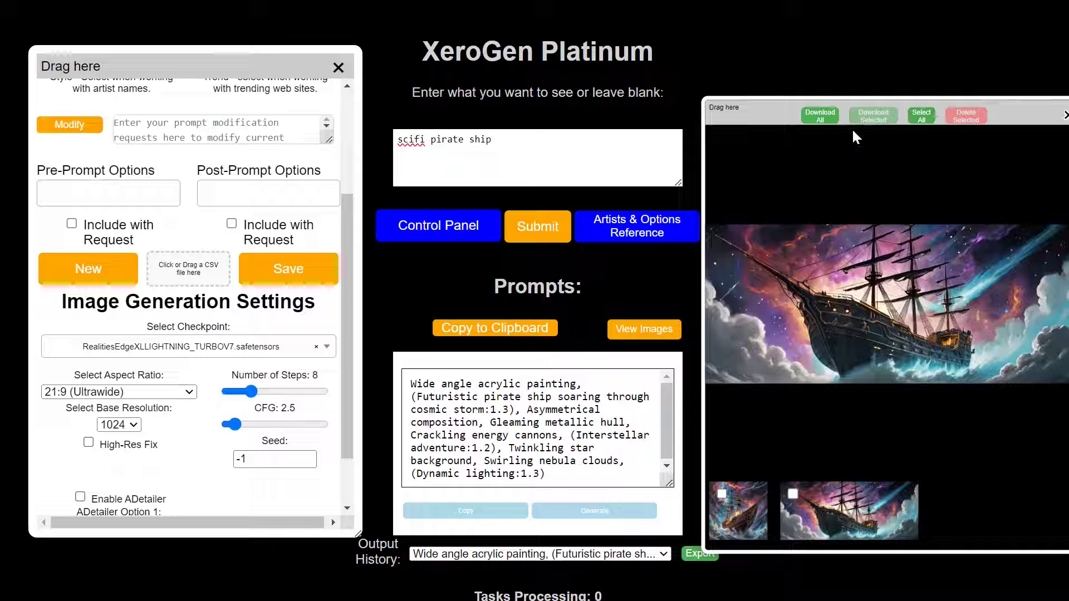
{"action": "left_click", "coordinate": [1065, 115]}
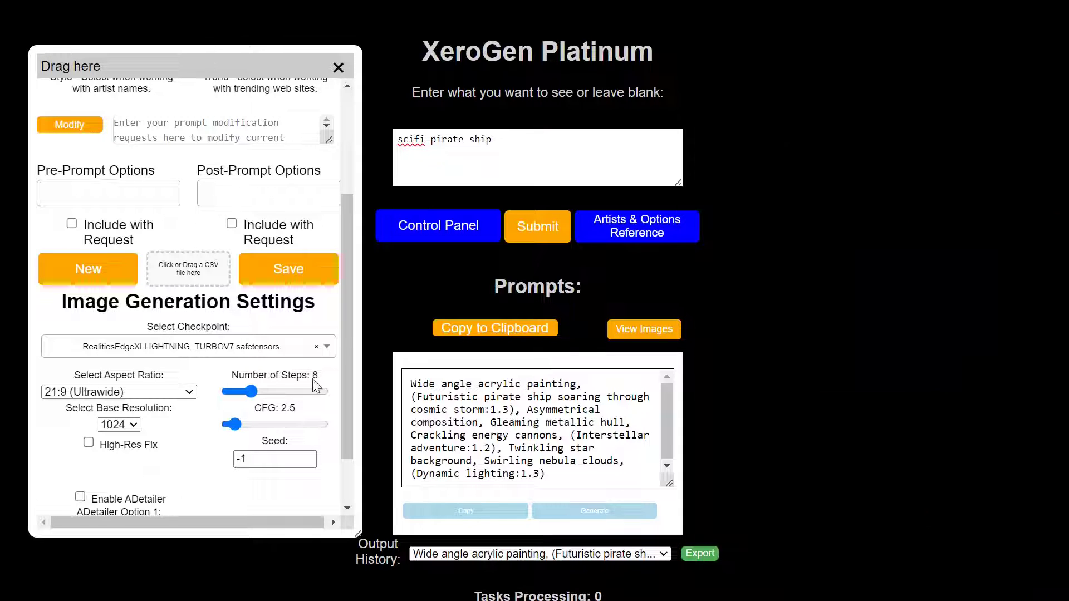
Set the number of prompts to 4 and submit the "scifi pirate ship" request again.
{"action": "scroll", "coordinate": [779, 425], "scroll_direction": "down", "scroll_amount": 3}
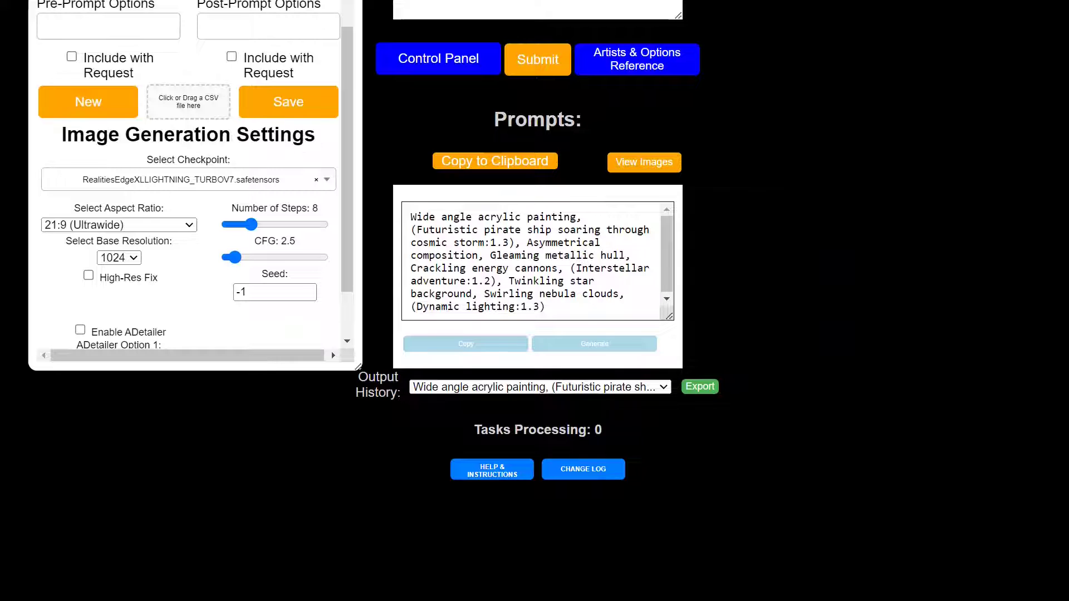
{"action": "scroll", "coordinate": [262, 56], "scroll_direction": "up", "scroll_amount": 3}
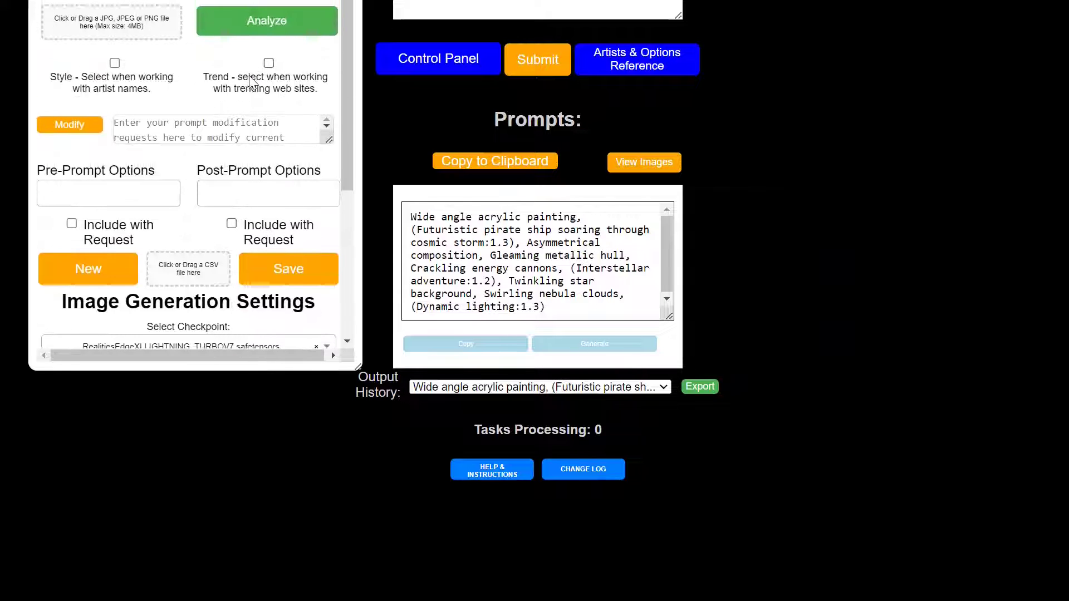
{"action": "scroll", "coordinate": [250, 167], "scroll_direction": "up", "scroll_amount": 5}
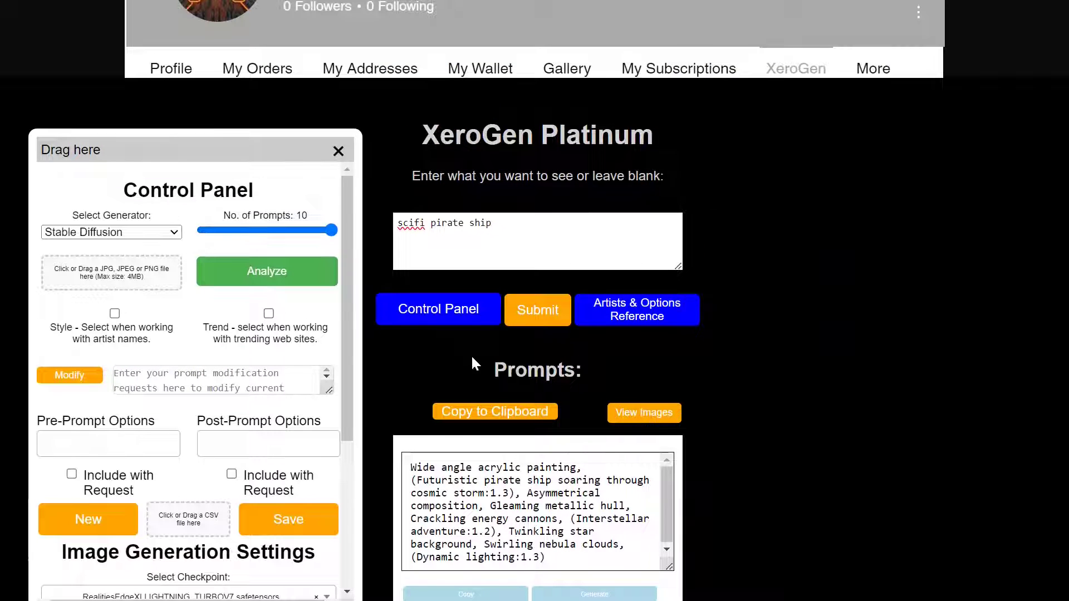
{"action": "left_click_drag", "start_coordinate": [331, 229], "coordinate": [246, 230]}
{"action": "left_click", "coordinate": [537, 310]}
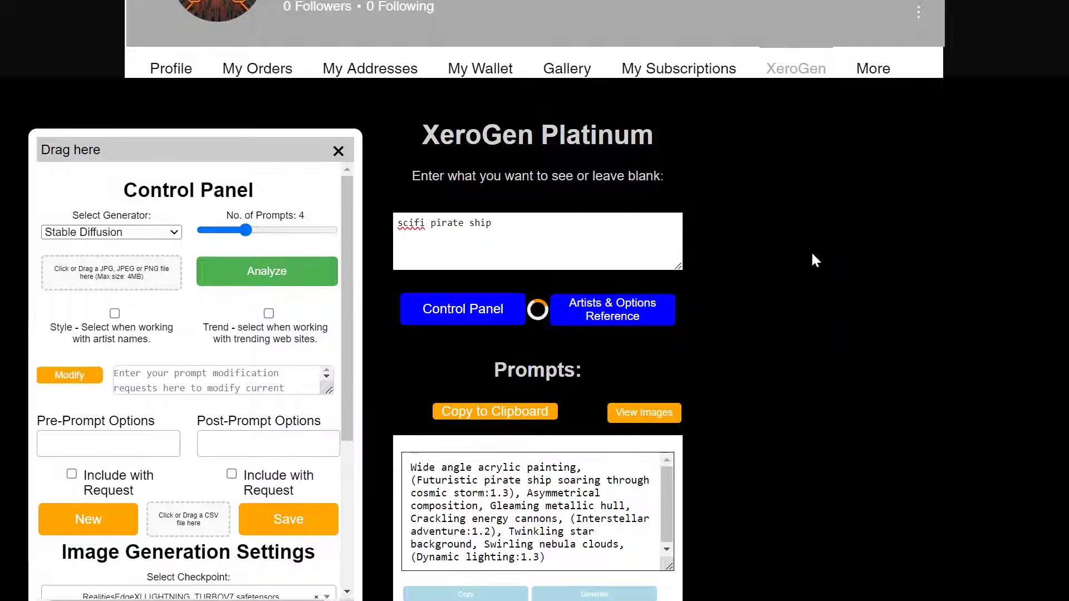
Read through the newly generated prompts and check the entries in the output history.
{"action": "scroll", "coordinate": [825, 334], "scroll_direction": "down", "scroll_amount": 3}
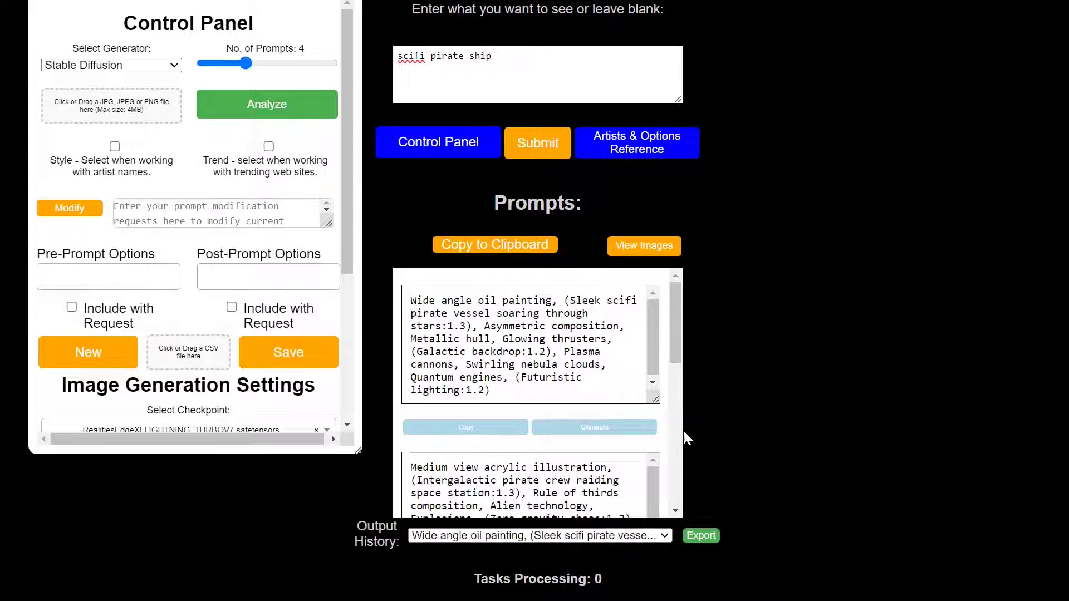
{"action": "scroll", "coordinate": [671, 440], "scroll_direction": "down", "scroll_amount": 6}
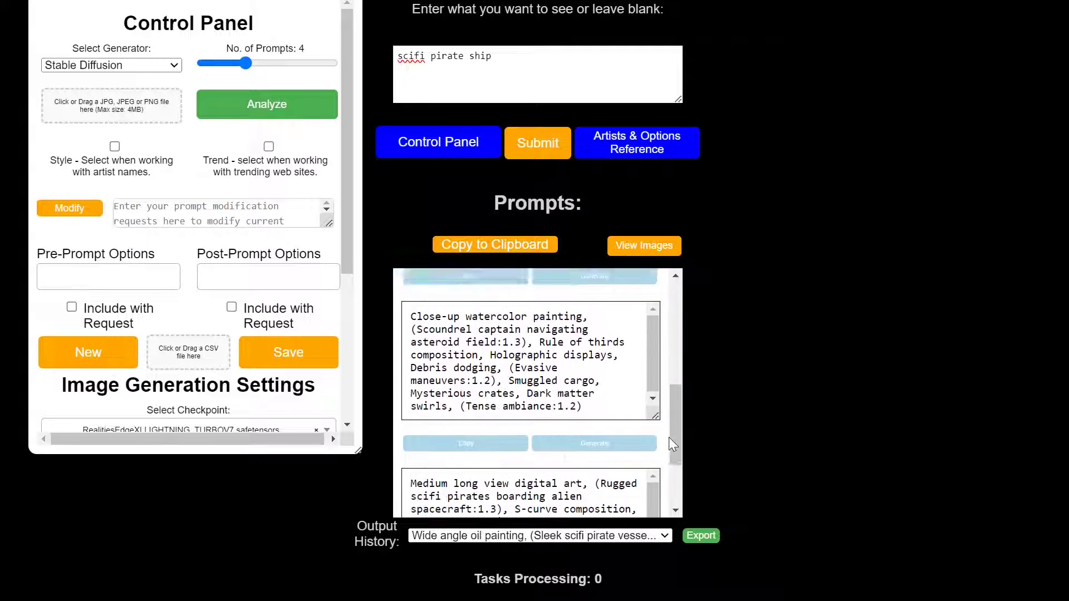
{"action": "scroll", "coordinate": [669, 436], "scroll_direction": "down", "scroll_amount": 2}
{"action": "scroll", "coordinate": [669, 436], "scroll_direction": "up", "scroll_amount": 3}
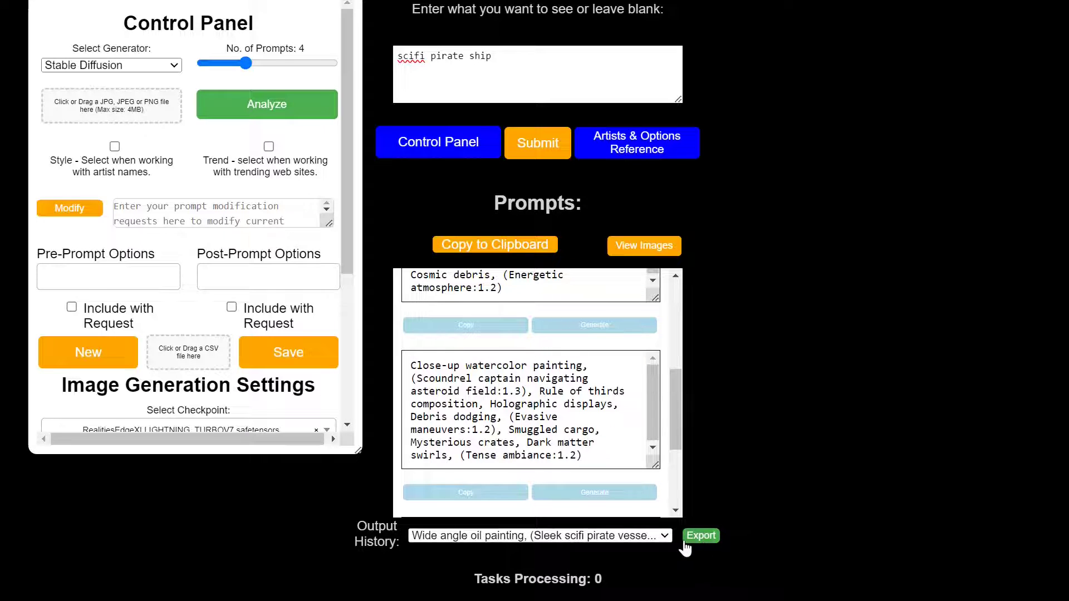
{"action": "left_click", "coordinate": [664, 536]}
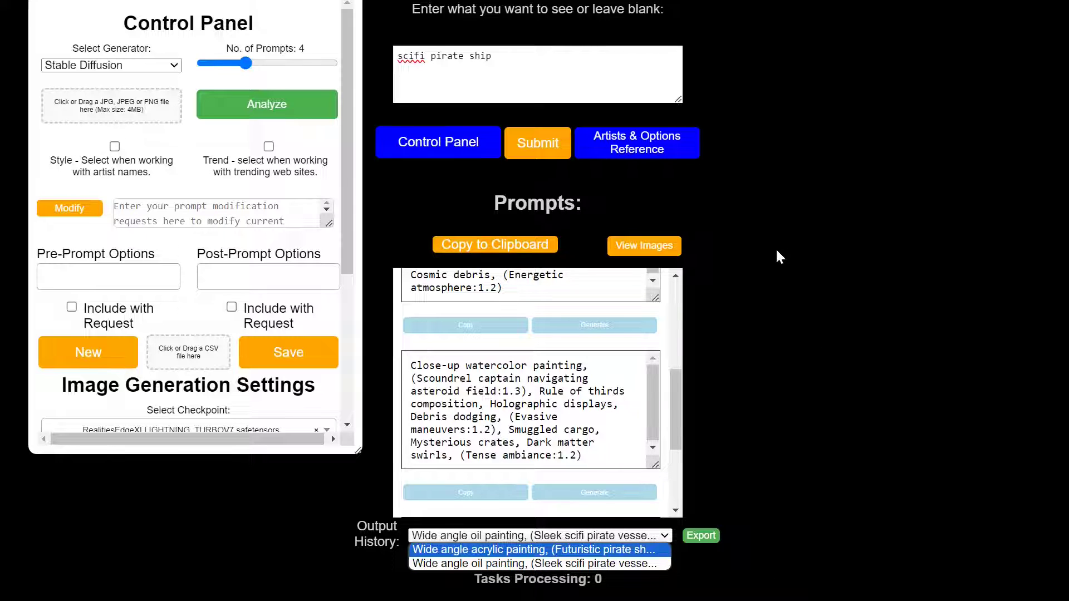
View the gallery of generated images briefly and close it.
{"action": "left_click", "coordinate": [644, 245]}
{"action": "left_click_drag", "start_coordinate": [1000, 21], "coordinate": [958, 39]}
{"action": "left_click", "coordinate": [1026, 51]}
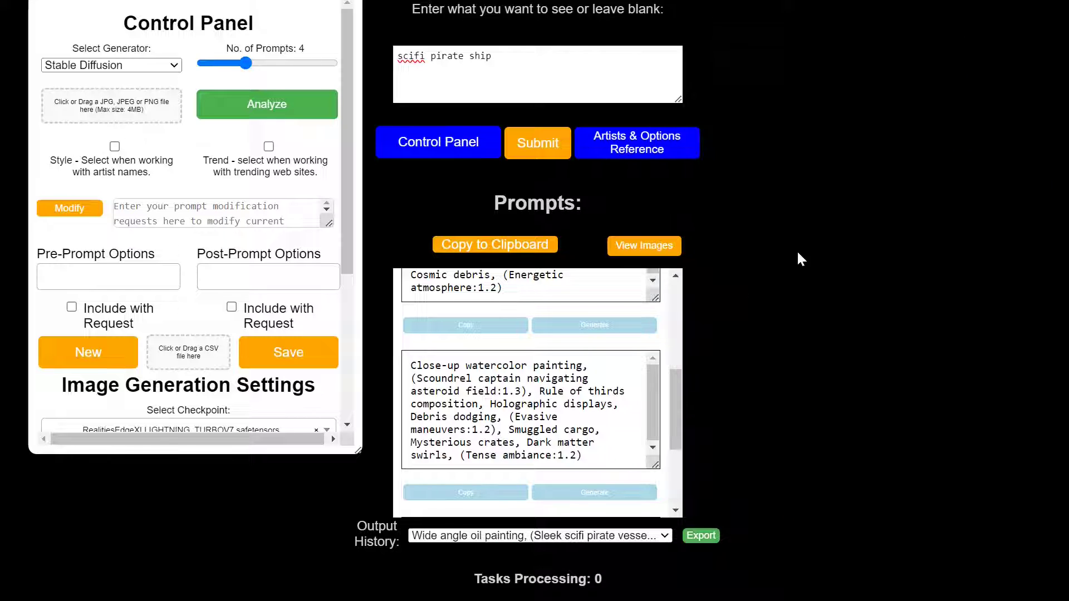
Open the artists and options reference beside the prompt area and browse its artist samples to page 400.
{"action": "left_click", "coordinate": [640, 146]}
{"action": "left_click_drag", "start_coordinate": [389, 122], "coordinate": [716, 56]}
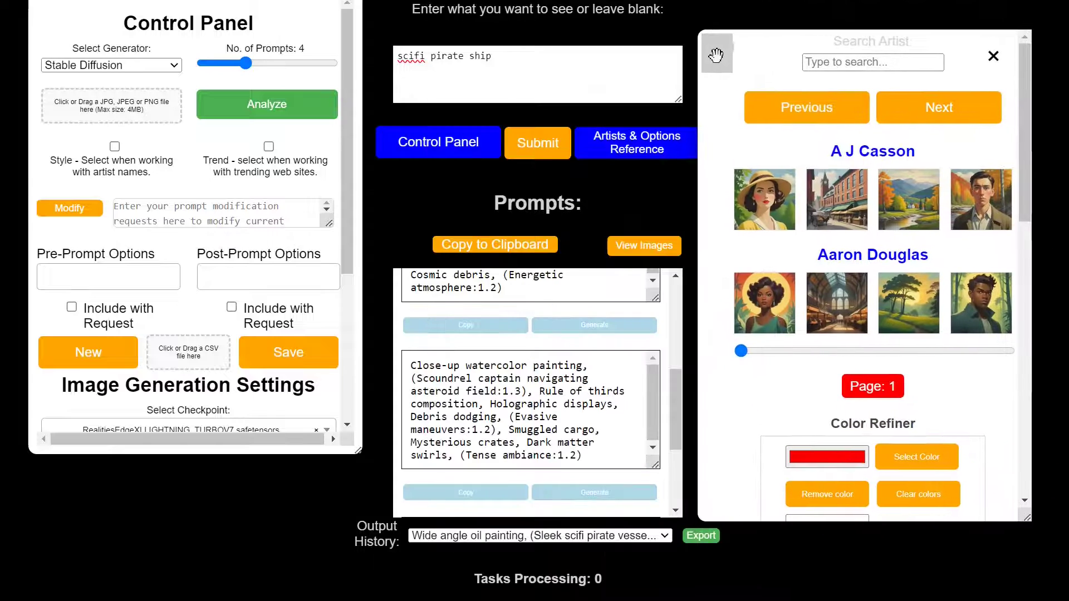
{"action": "left_click", "coordinate": [827, 351]}
{"action": "left_click_drag", "start_coordinate": [829, 351], "coordinate": [935, 351]}
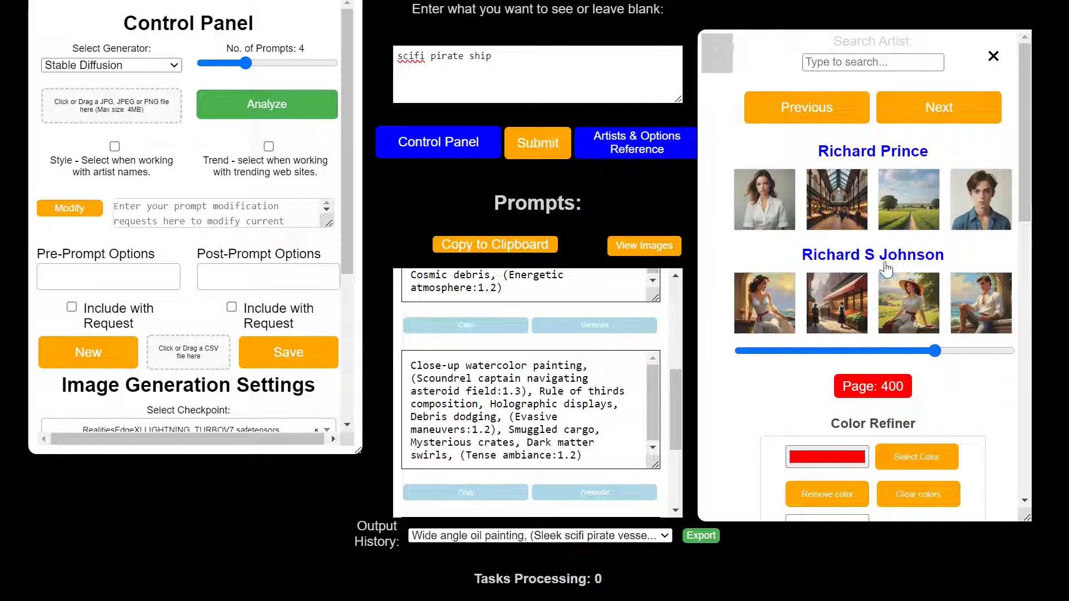
Add a vivid ruby red and a deep purple to the Color Refiner's list of selected colors.
{"action": "scroll", "coordinate": [927, 380], "scroll_direction": "down", "scroll_amount": 3}
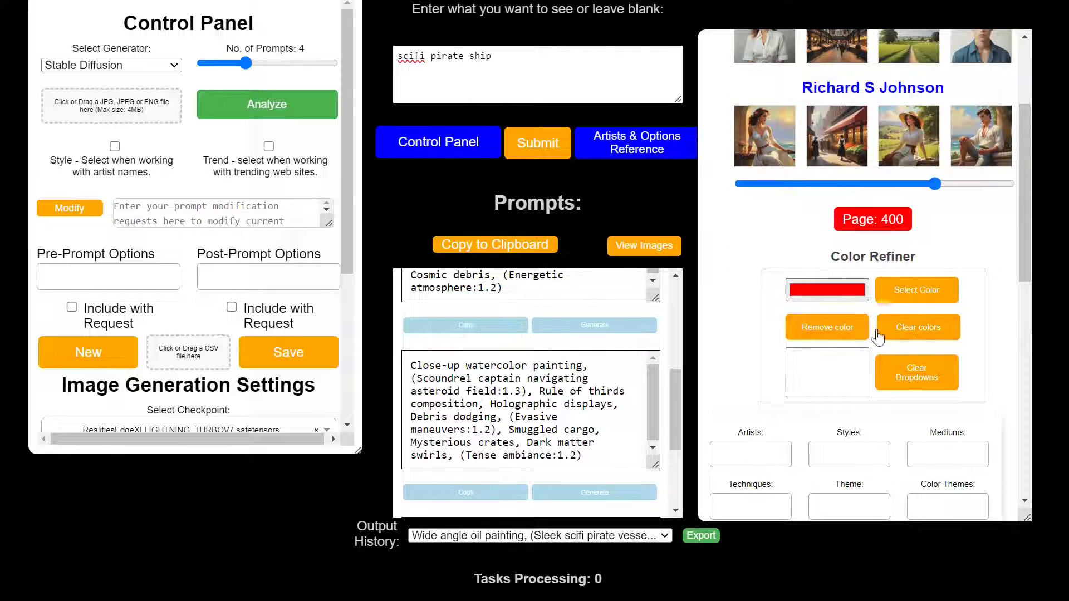
{"action": "left_click", "coordinate": [822, 299]}
{"action": "left_click", "coordinate": [946, 386]}
{"action": "left_click", "coordinate": [923, 299]}
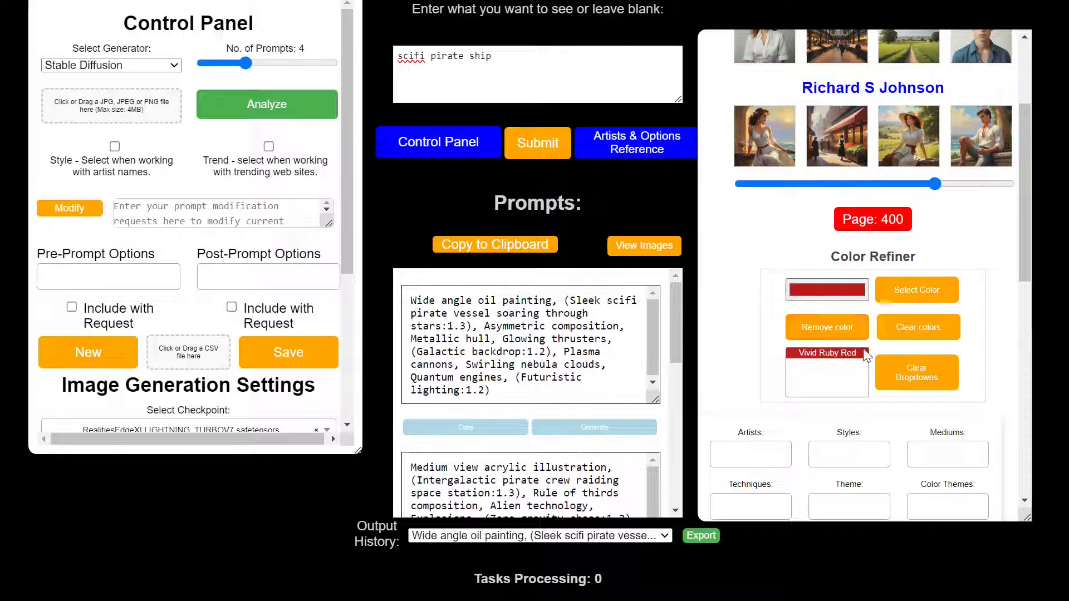
{"action": "left_click", "coordinate": [828, 297]}
{"action": "left_click", "coordinate": [891, 435]}
{"action": "left_click", "coordinate": [944, 359]}
{"action": "left_click", "coordinate": [916, 289]}
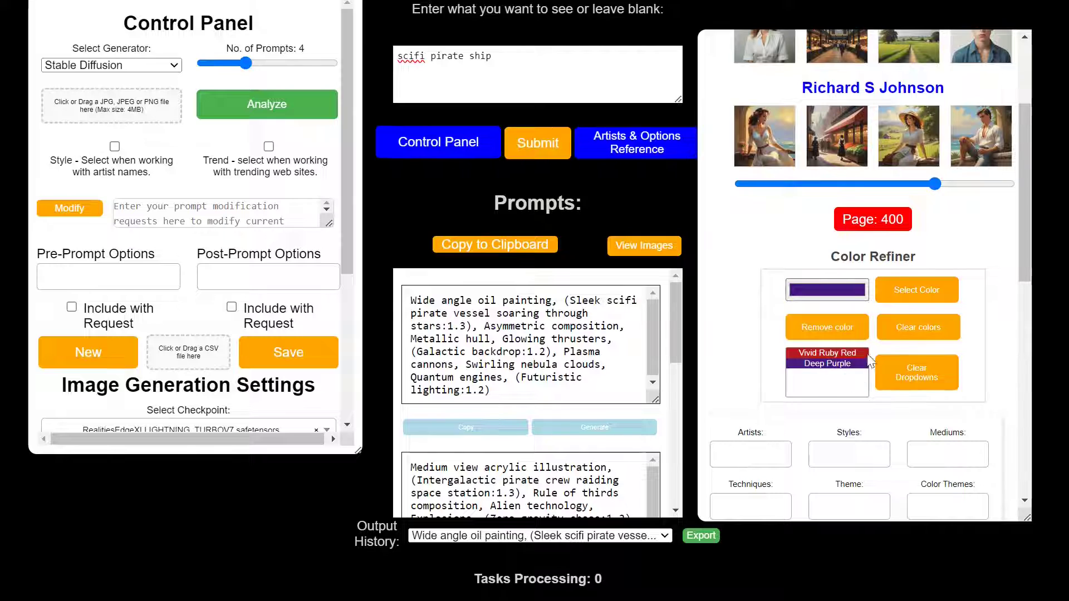
Submit the request with the refined colors, generate an image from the first new prompt, and close the viewer after inspecting it.
{"action": "left_click", "coordinate": [531, 142]}
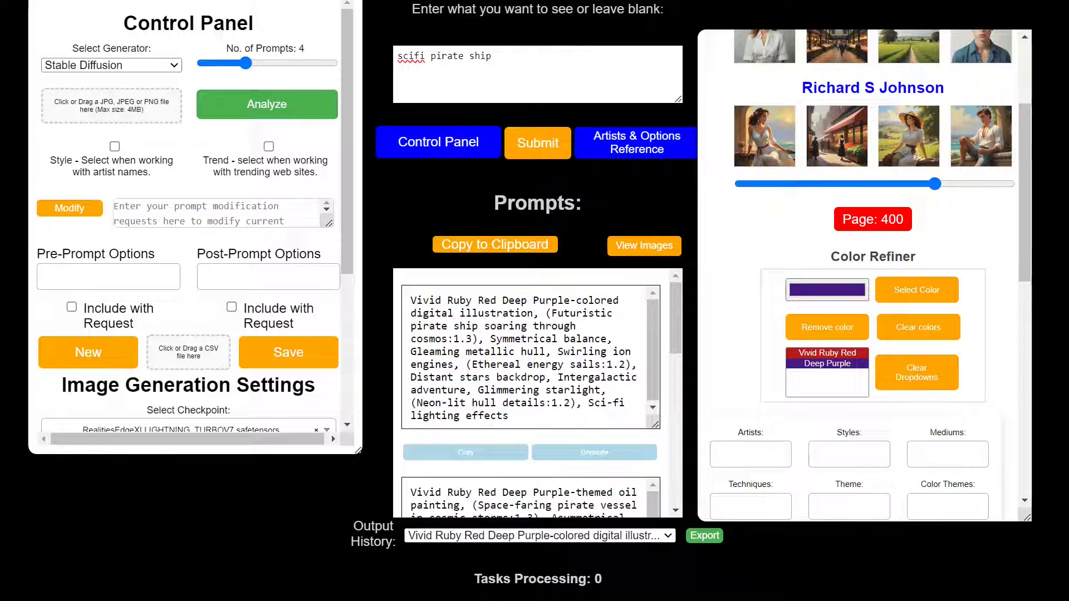
{"action": "left_click", "coordinate": [594, 453]}
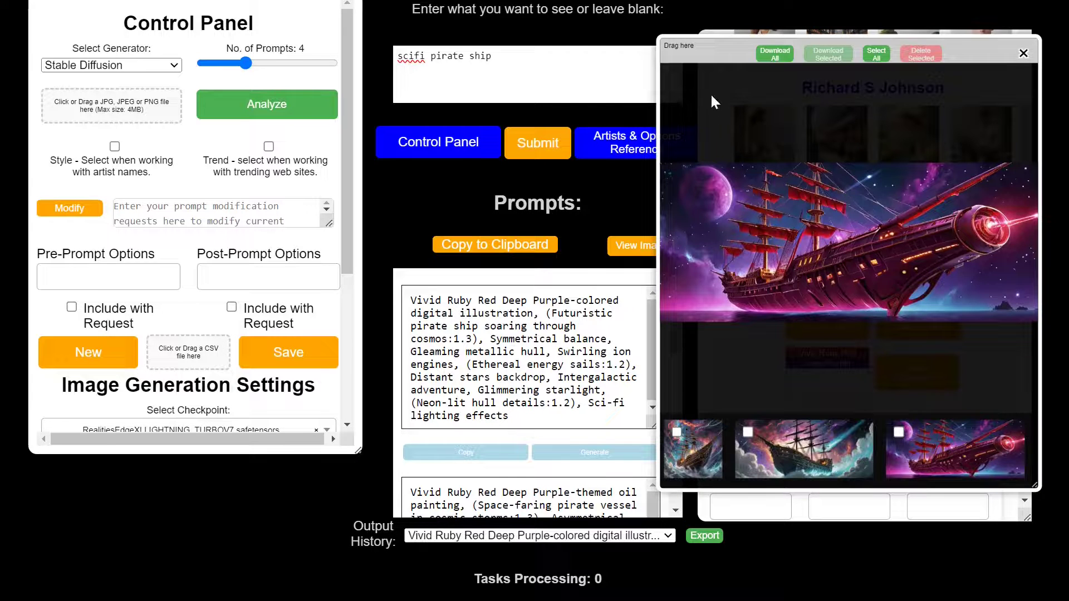
{"action": "left_click_drag", "start_coordinate": [707, 47], "coordinate": [324, 53]}
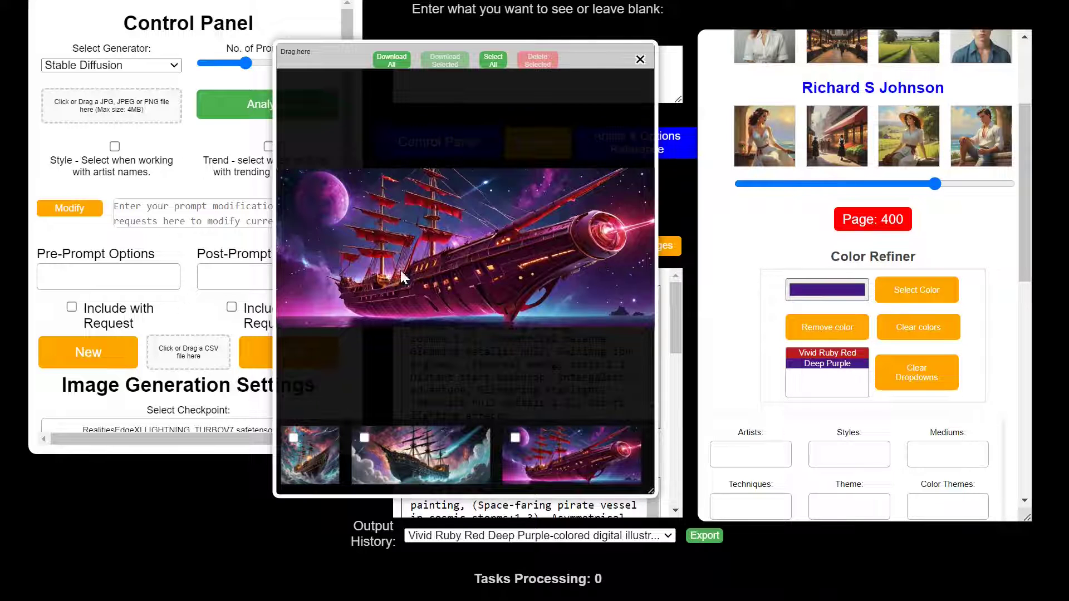
{"action": "left_click", "coordinate": [641, 59]}
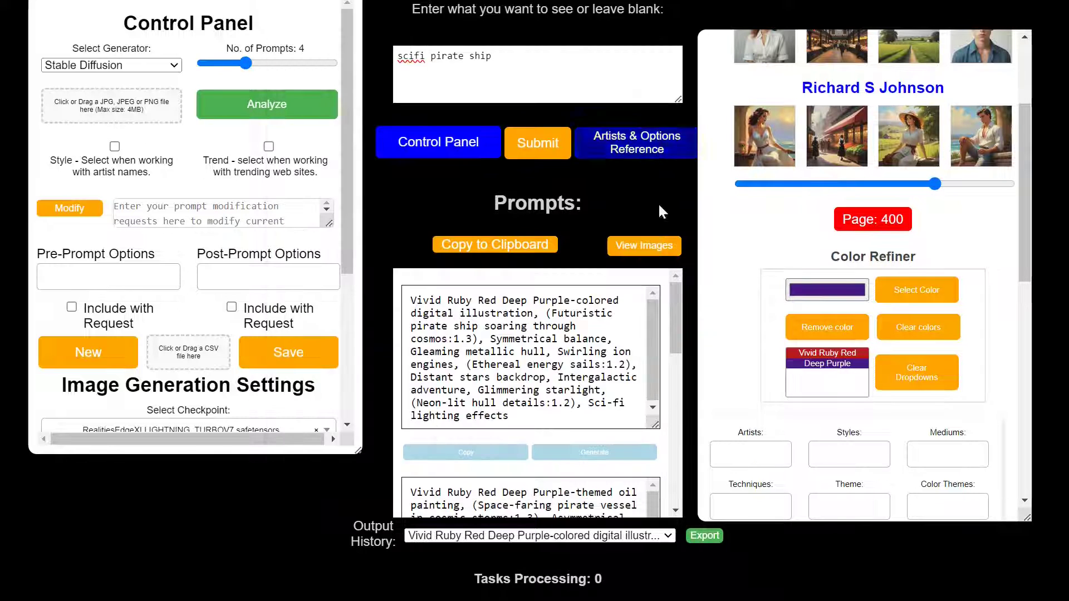
Look through the prompt option categories in the artists and options reference, including the choices for Character Types.
{"action": "scroll", "coordinate": [834, 381], "scroll_direction": "down", "scroll_amount": 3}
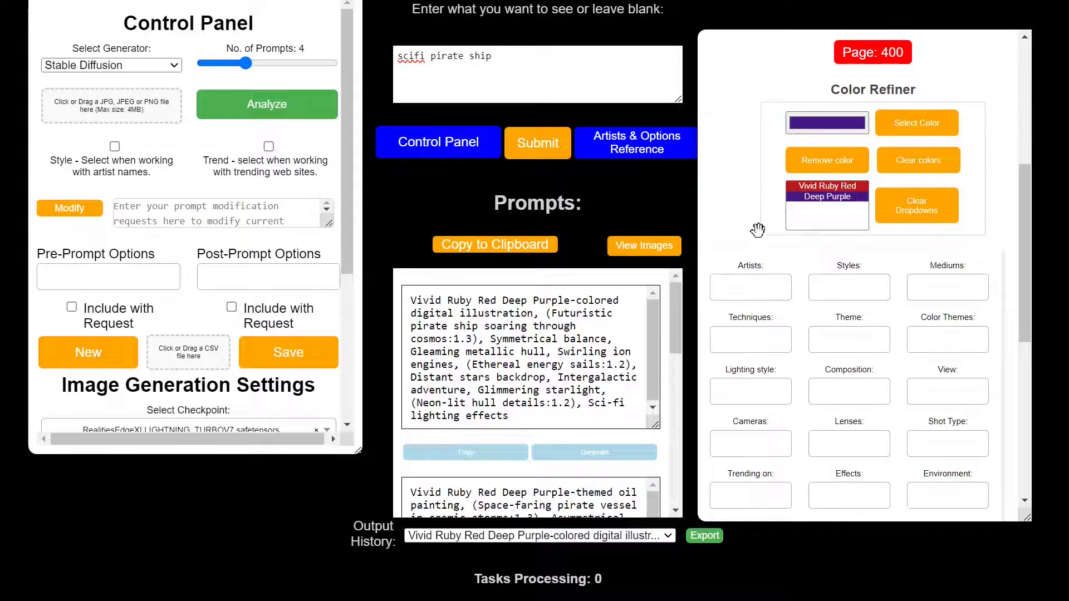
{"action": "scroll", "coordinate": [714, 210], "scroll_direction": "down", "scroll_amount": 3}
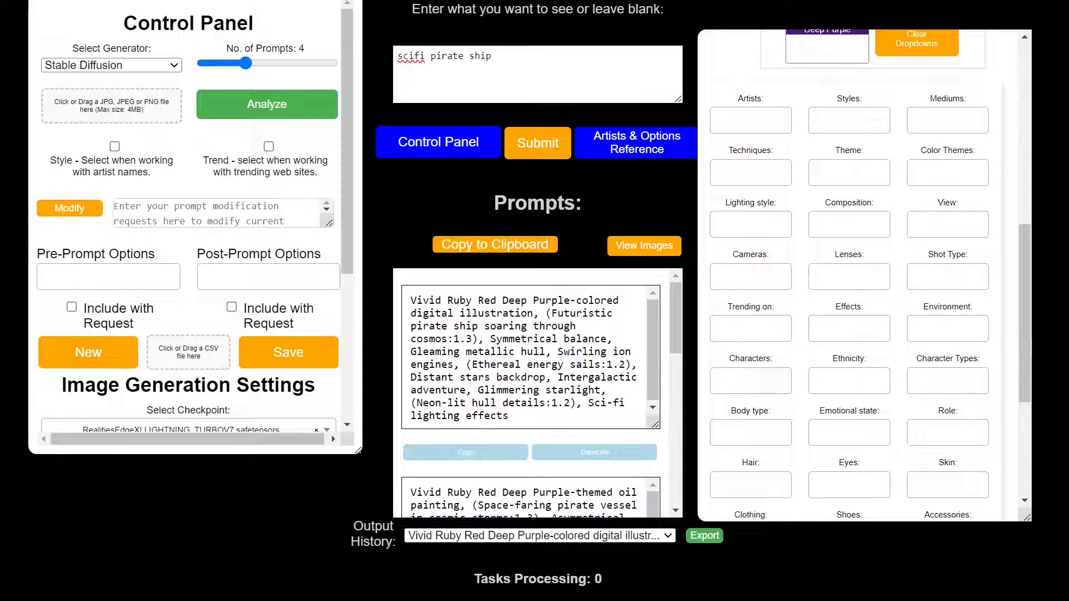
{"action": "scroll", "coordinate": [805, 306], "scroll_direction": "down", "scroll_amount": 3}
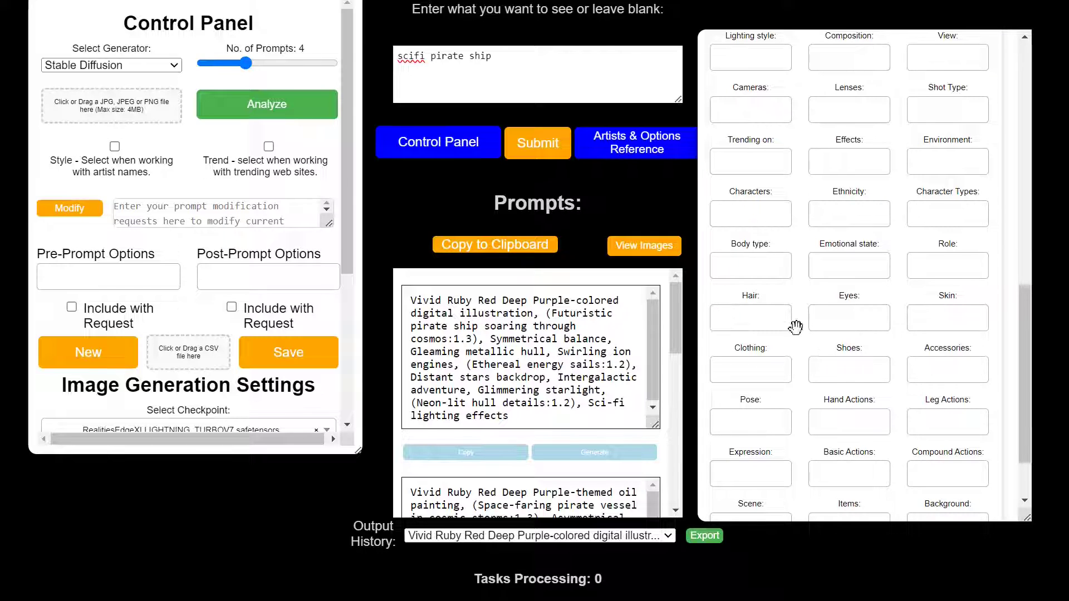
{"action": "left_click", "coordinate": [947, 207]}
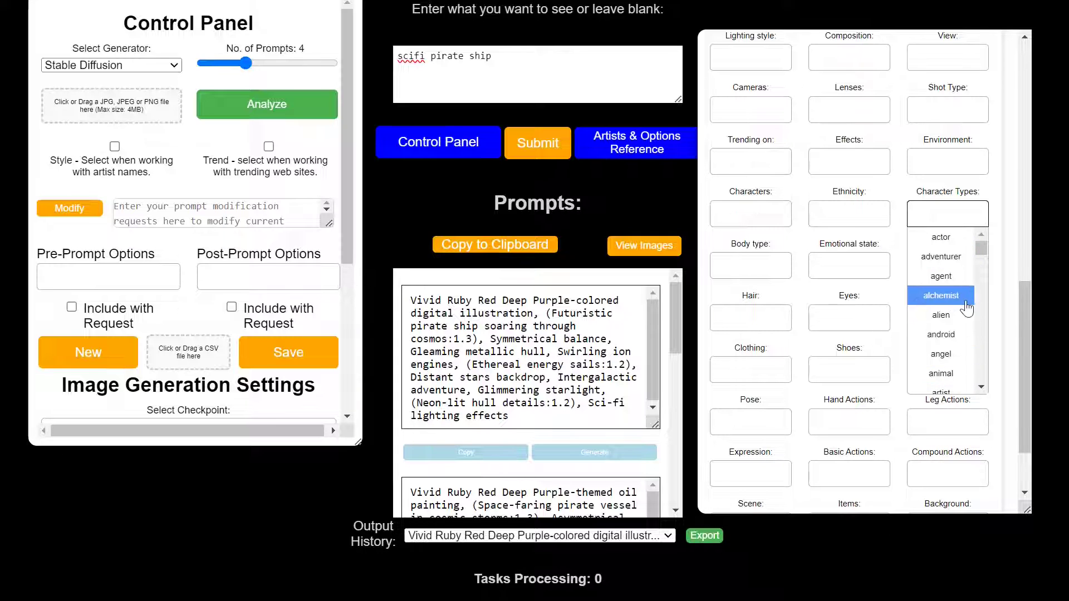
{"action": "left_click", "coordinate": [898, 185]}
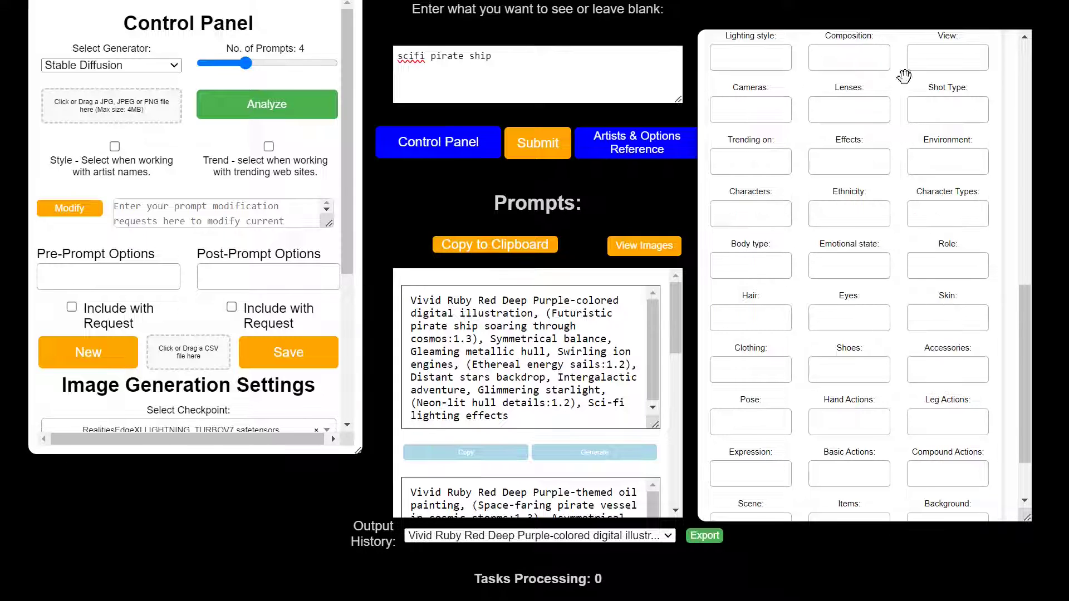
Set the prompt options to the 3D Model style and the Cartoon theme.
{"action": "scroll", "coordinate": [902, 77], "scroll_direction": "up", "scroll_amount": 5}
{"action": "left_click", "coordinate": [859, 204]}
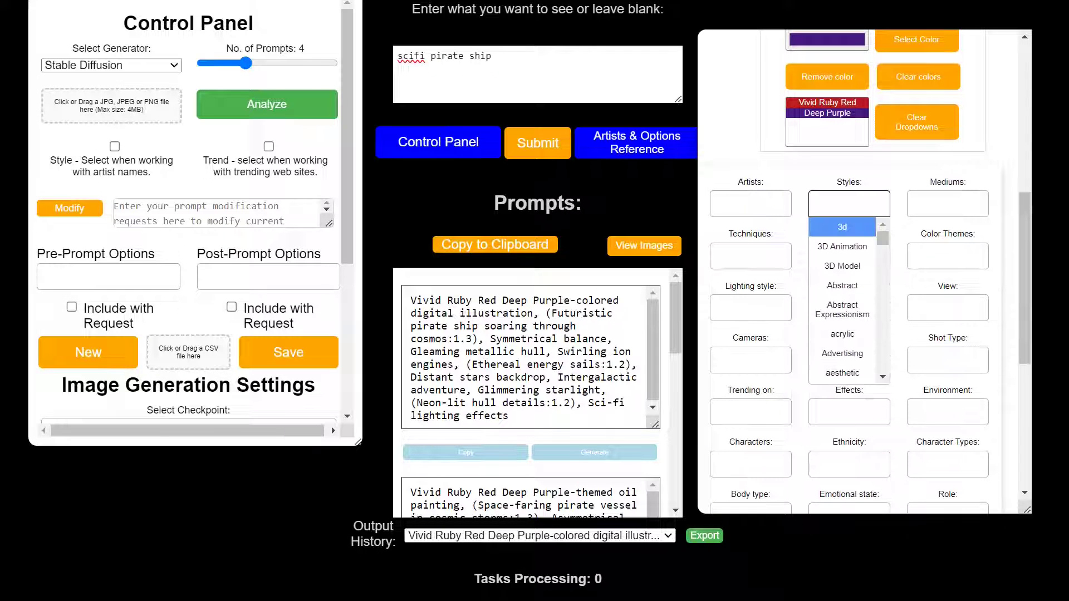
{"action": "left_click", "coordinate": [857, 266]}
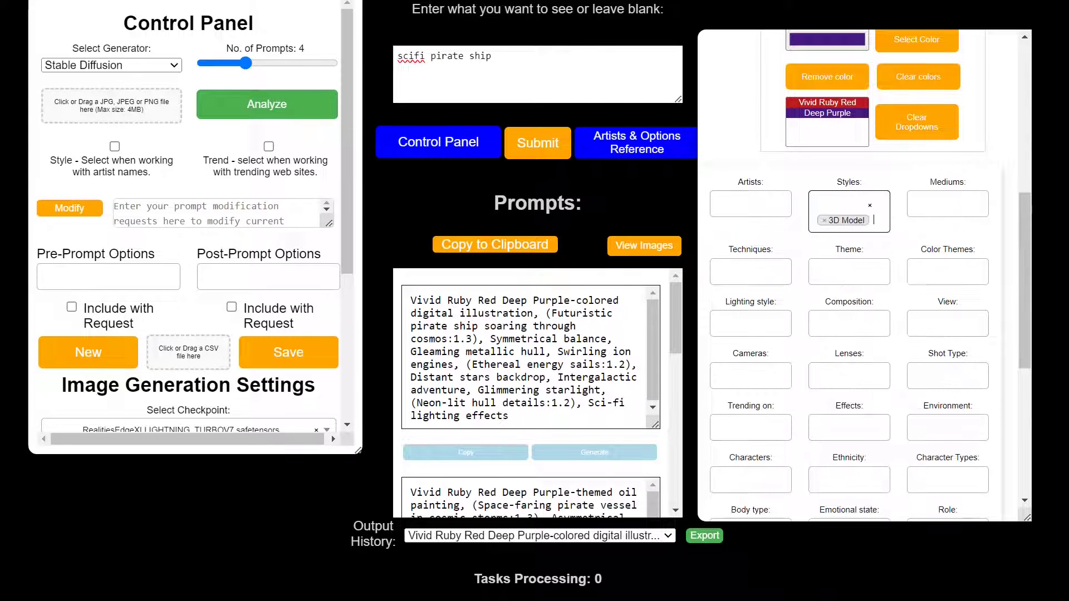
{"action": "left_click", "coordinate": [854, 276]}
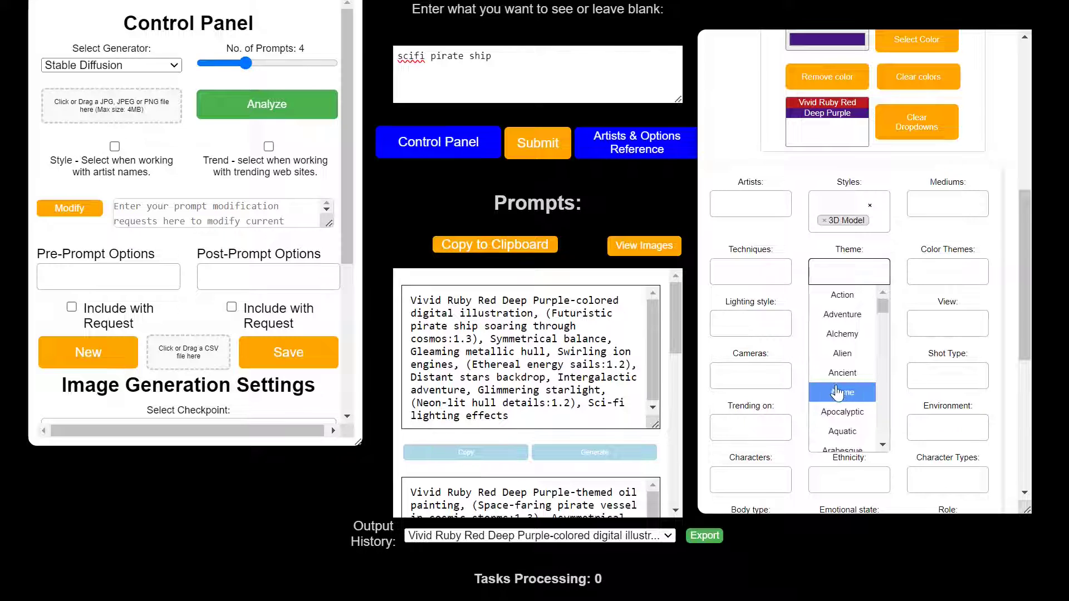
{"action": "scroll", "coordinate": [860, 350], "scroll_direction": "down", "scroll_amount": 4}
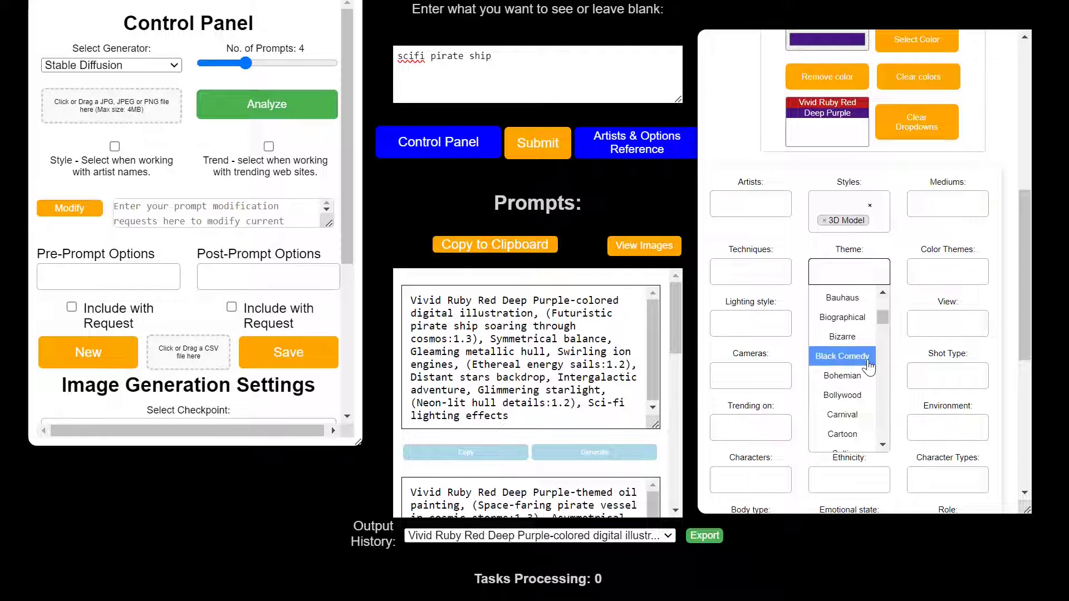
{"action": "left_click", "coordinate": [849, 437]}
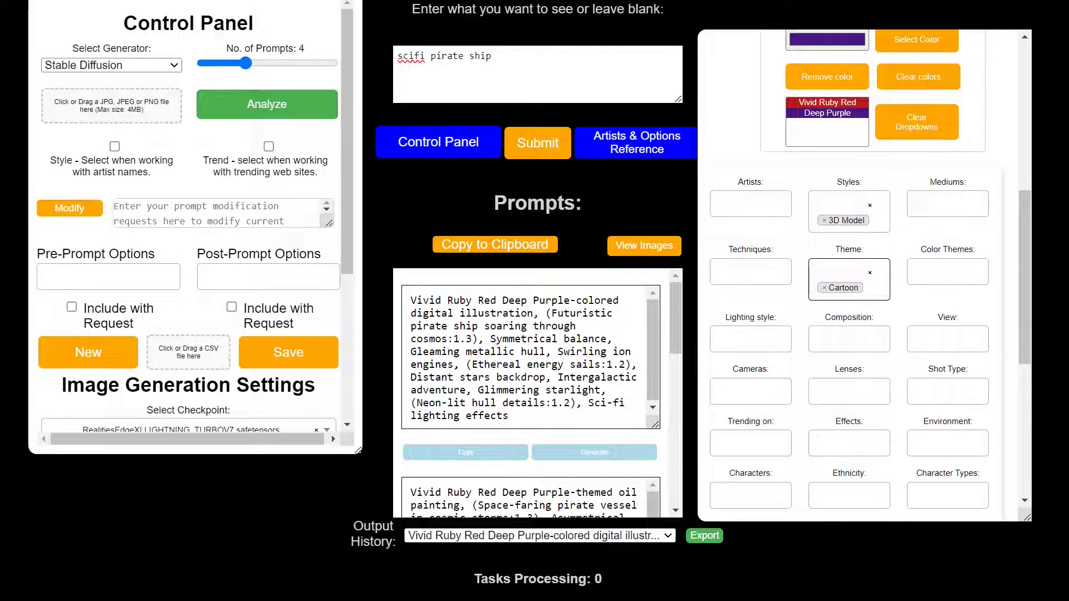
Submit the request with the chosen style and theme, read through the first prompt, and submit the same request again.
{"action": "left_click", "coordinate": [538, 146]}
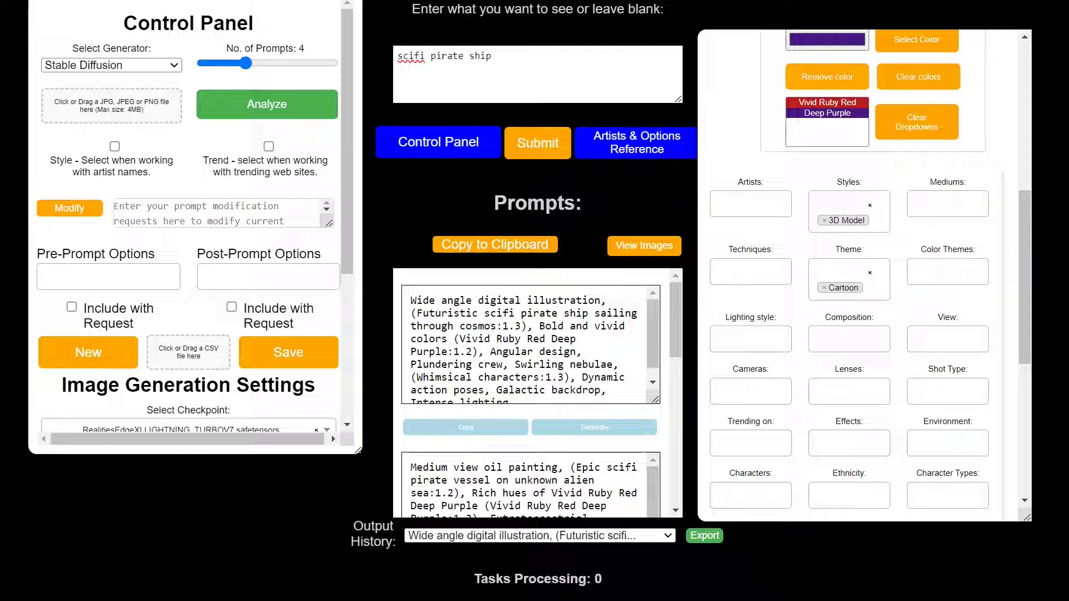
{"action": "scroll", "coordinate": [526, 345], "scroll_direction": "down", "scroll_amount": 1}
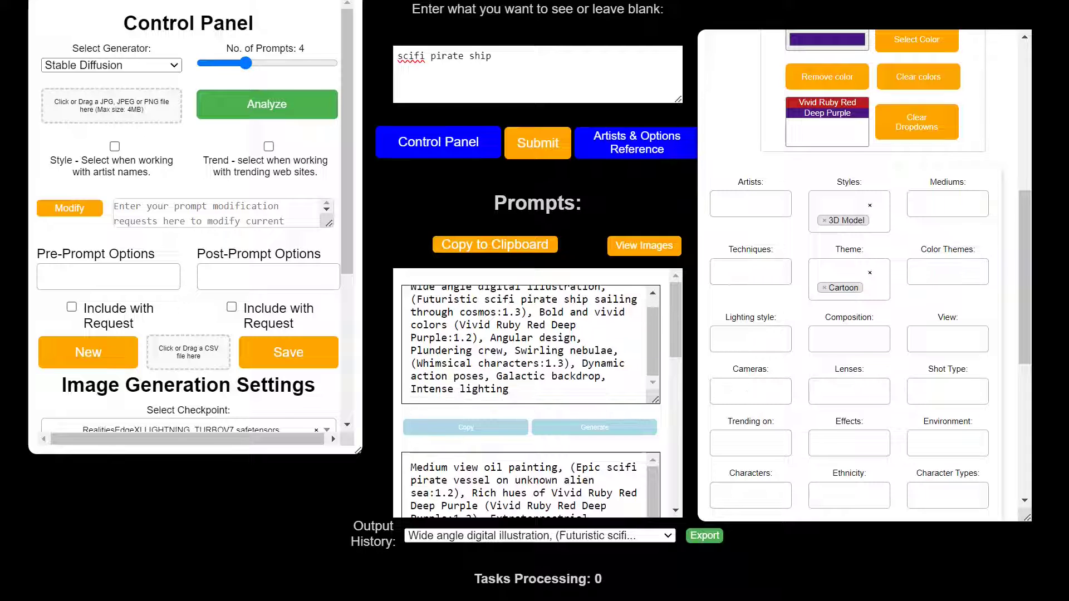
{"action": "scroll", "coordinate": [526, 345], "scroll_direction": "up", "scroll_amount": 1}
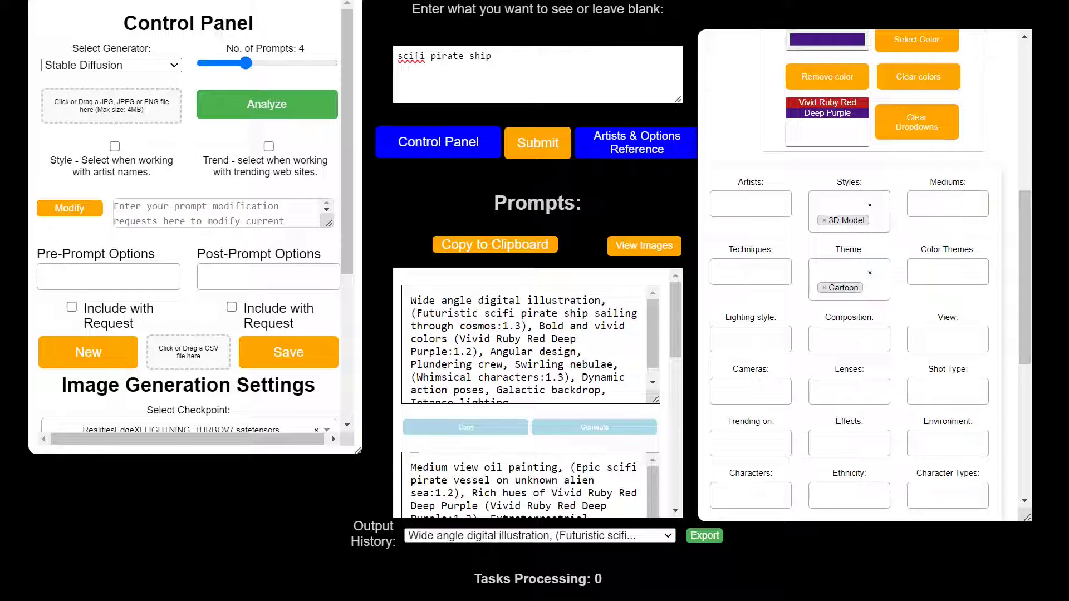
{"action": "left_click", "coordinate": [538, 143]}
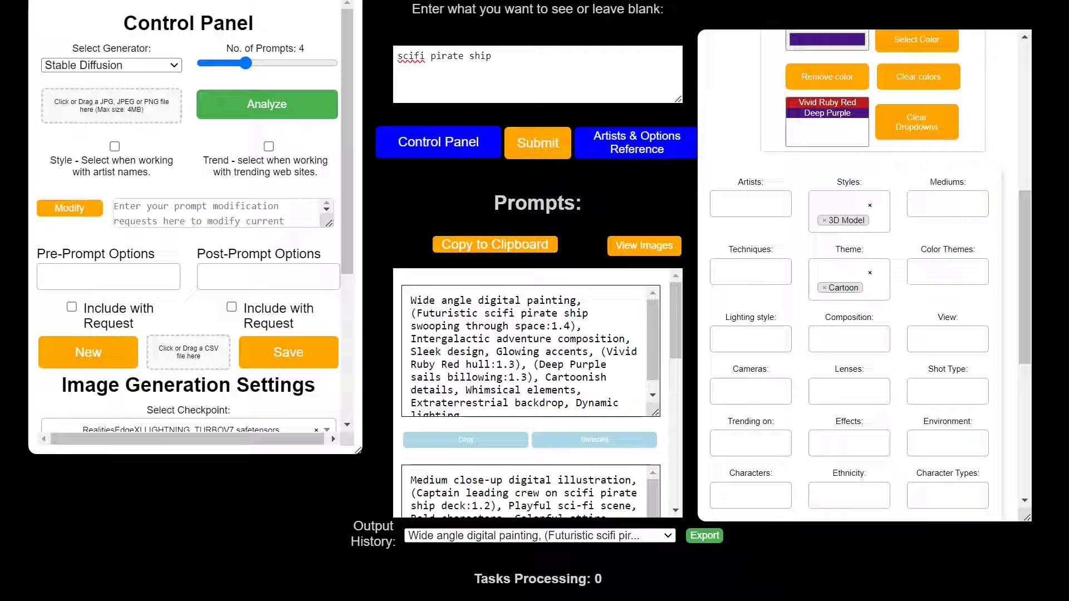
Clear all colors selected in the Color Refiner and resubmit the request.
{"action": "left_click", "coordinate": [924, 81]}
{"action": "left_click", "coordinate": [551, 143]}
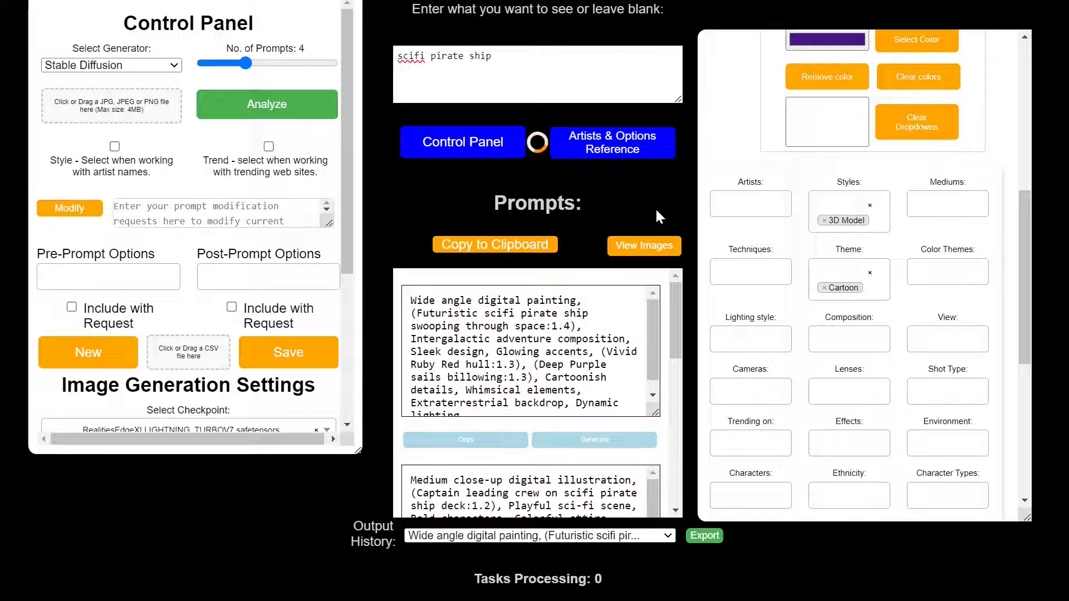
Reduce the number of prompts to 1, and generate an image from the first 3D cartoon prompt, closing the viewer after inspecting it.
{"action": "left_click_drag", "start_coordinate": [245, 63], "coordinate": [203, 62]}
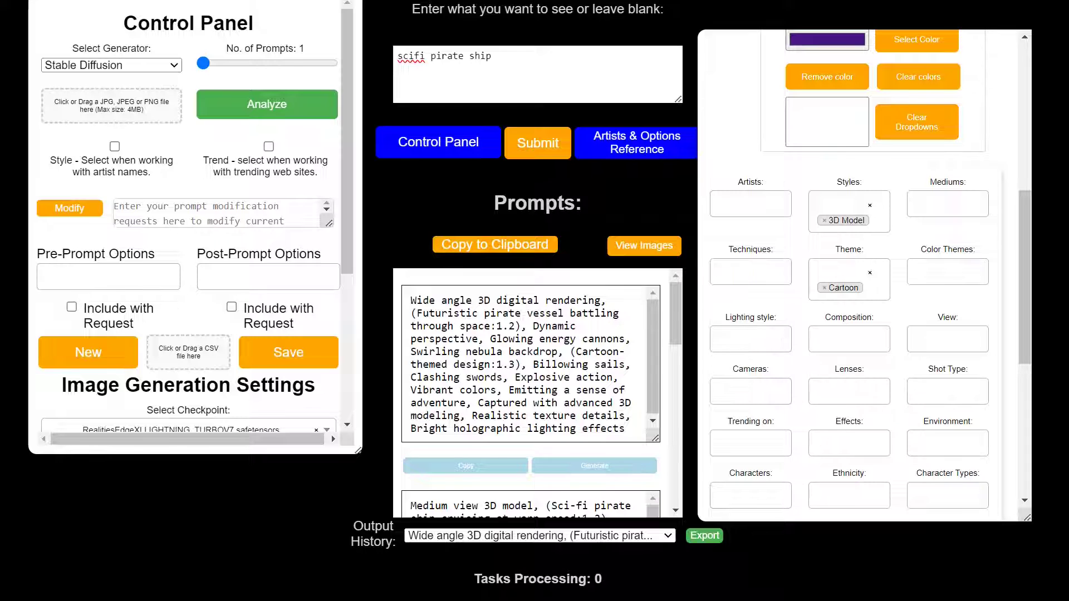
{"action": "left_click", "coordinate": [576, 464]}
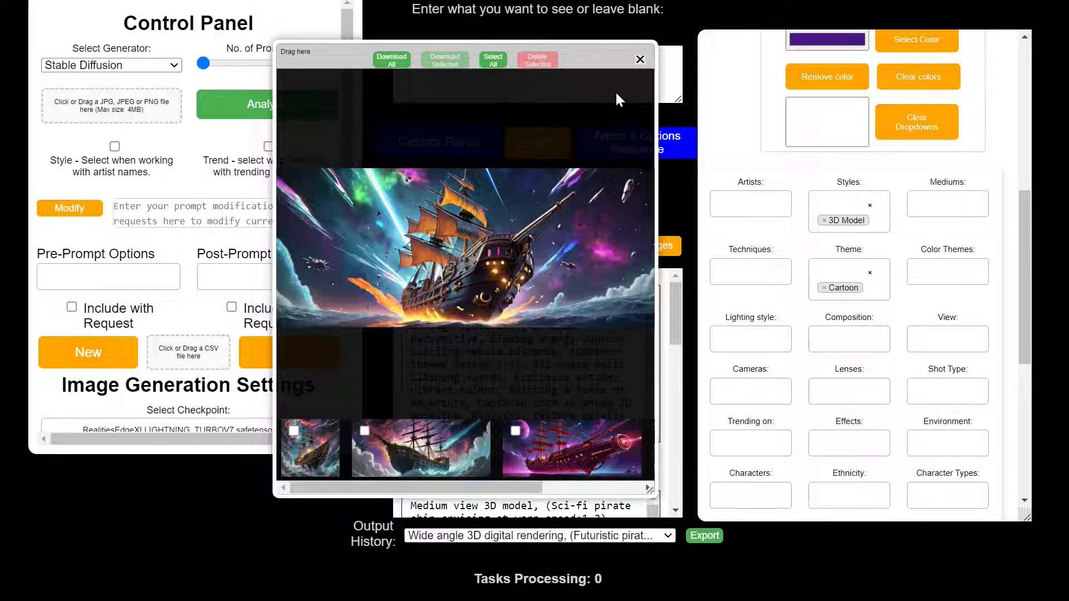
{"action": "left_click", "coordinate": [639, 59]}
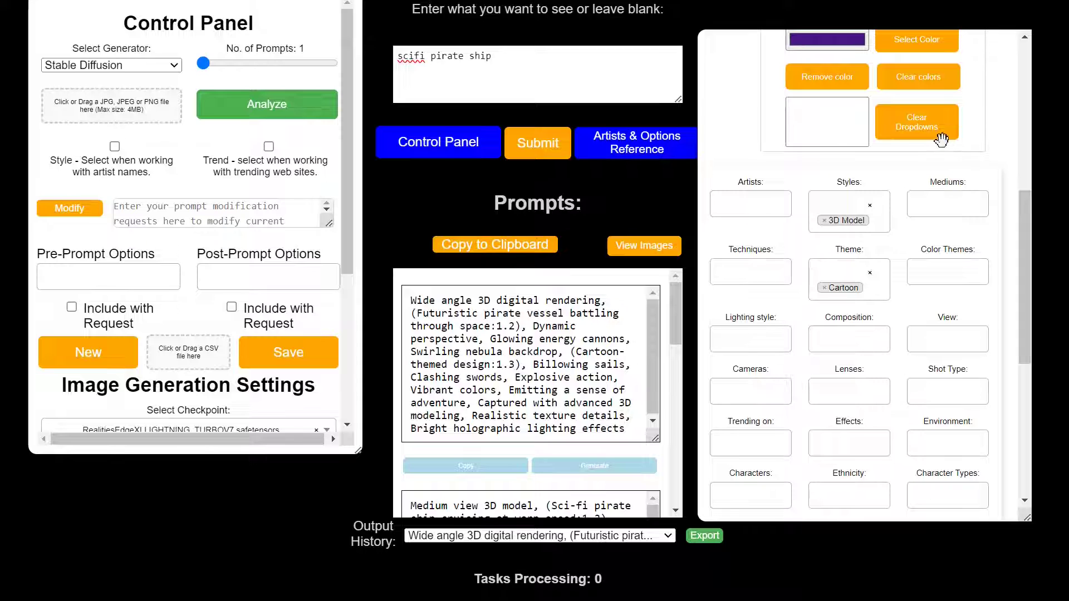
Clear all dropdown options and add Richard S Johnson from the artist samples as the prompt's artist.
{"action": "left_click", "coordinate": [922, 129]}
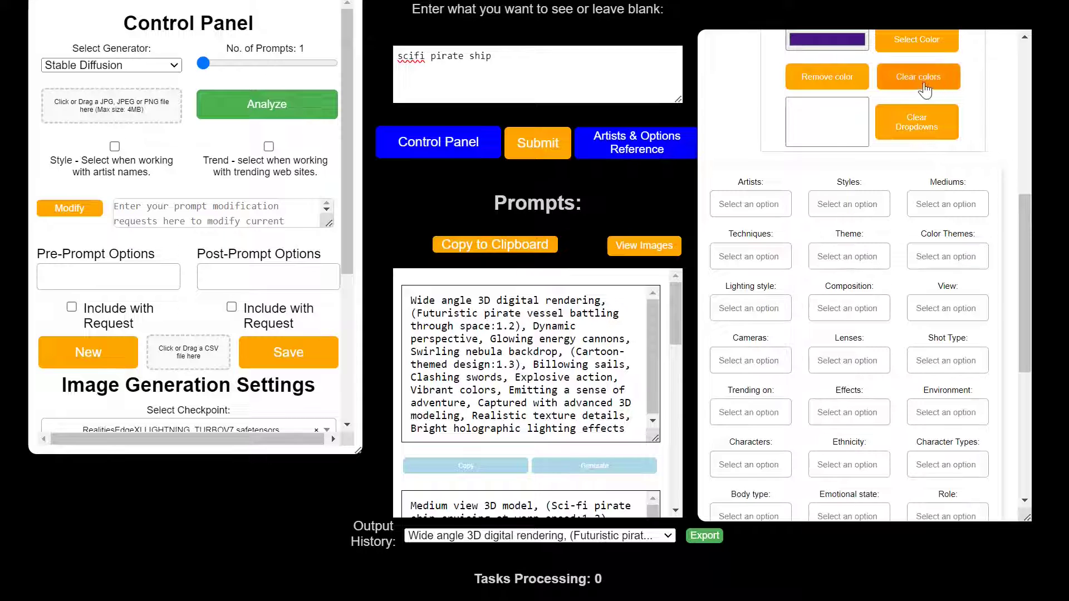
{"action": "scroll", "coordinate": [745, 127], "scroll_direction": "up", "scroll_amount": 4}
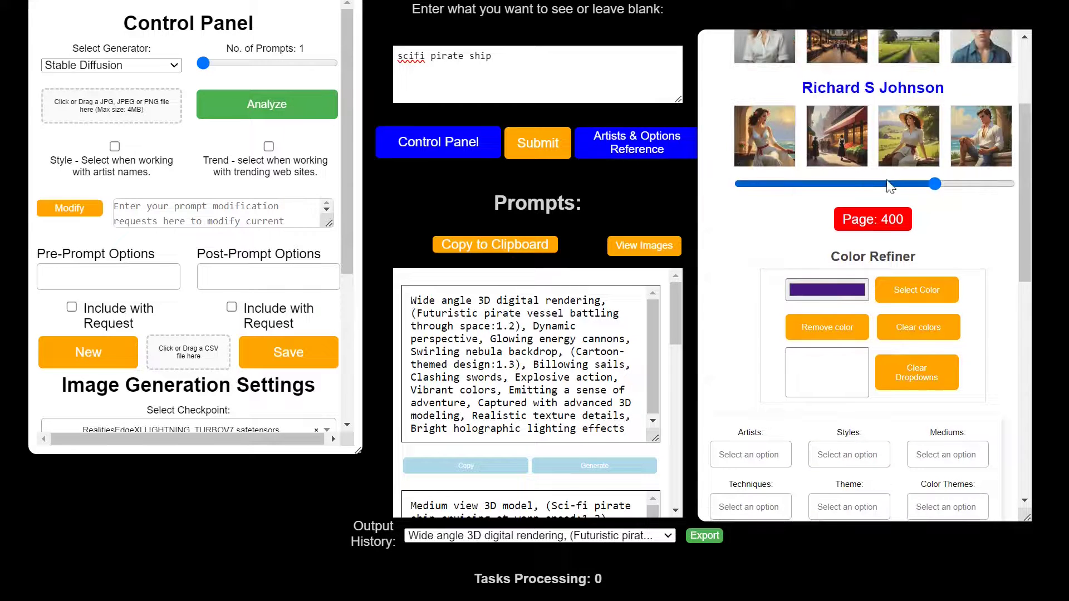
{"action": "scroll", "coordinate": [874, 183], "scroll_direction": "up", "scroll_amount": 2}
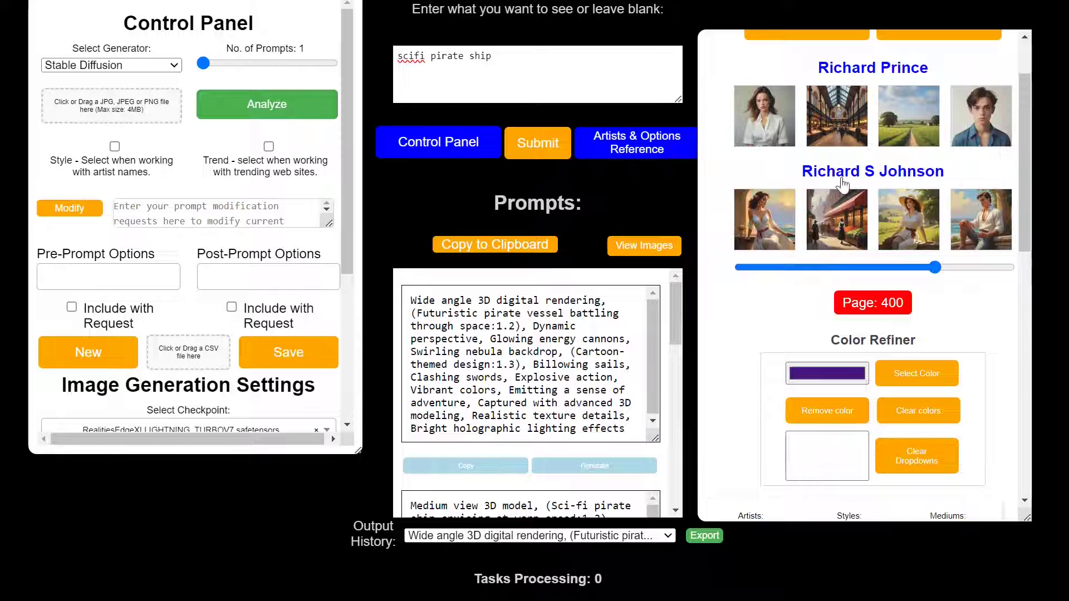
{"action": "scroll", "coordinate": [768, 347], "scroll_direction": "down", "scroll_amount": 4}
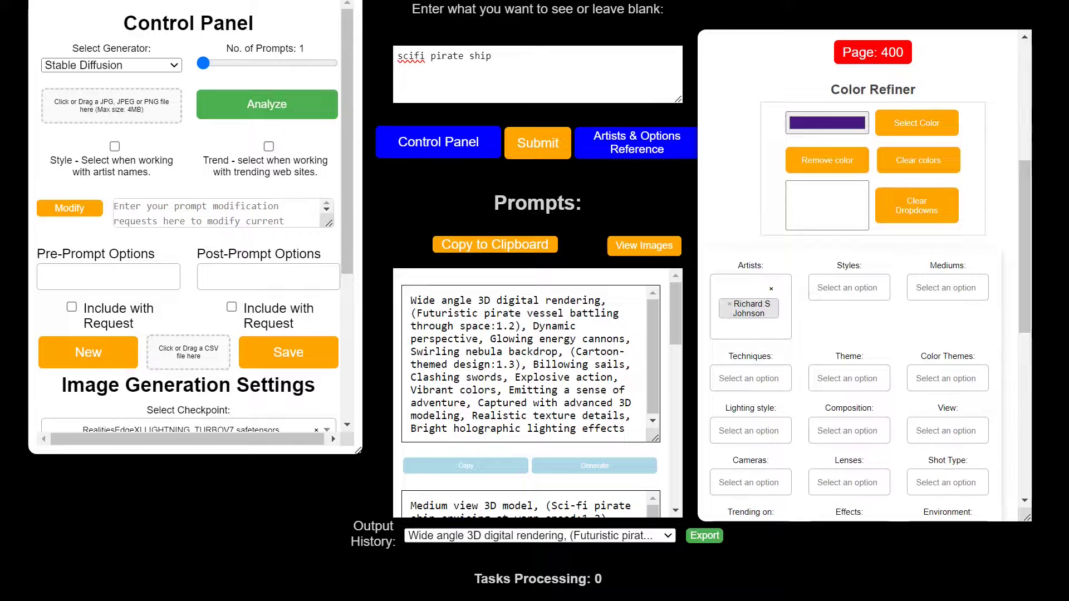
Submit the request with the chosen artist, generate an image from the resulting prompt, and close the viewer after inspecting it.
{"action": "left_click", "coordinate": [546, 155]}
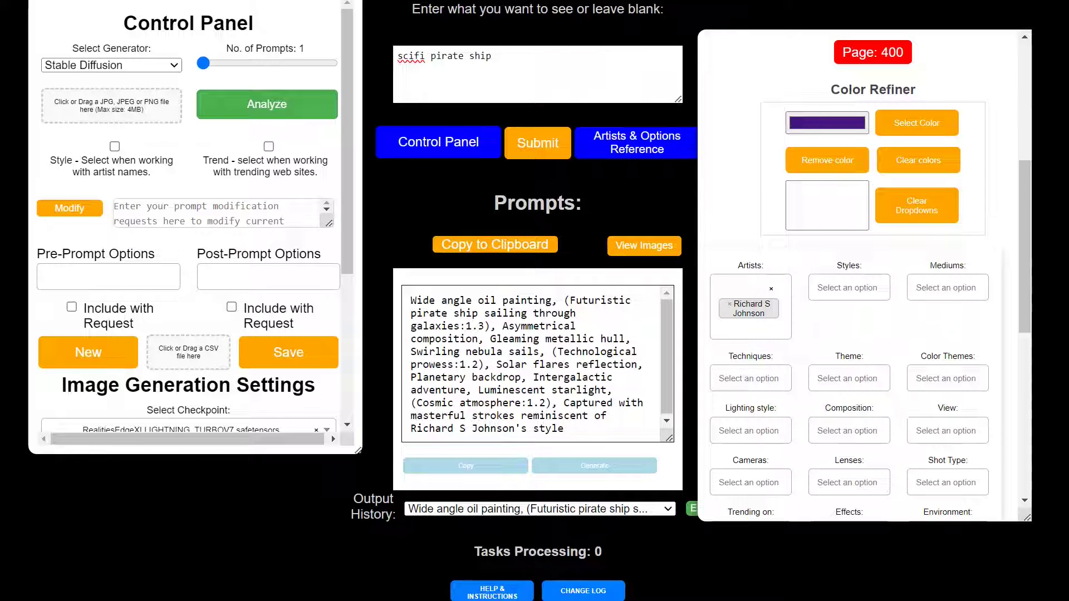
{"action": "left_click_drag", "start_coordinate": [563, 428], "coordinate": [521, 415]}
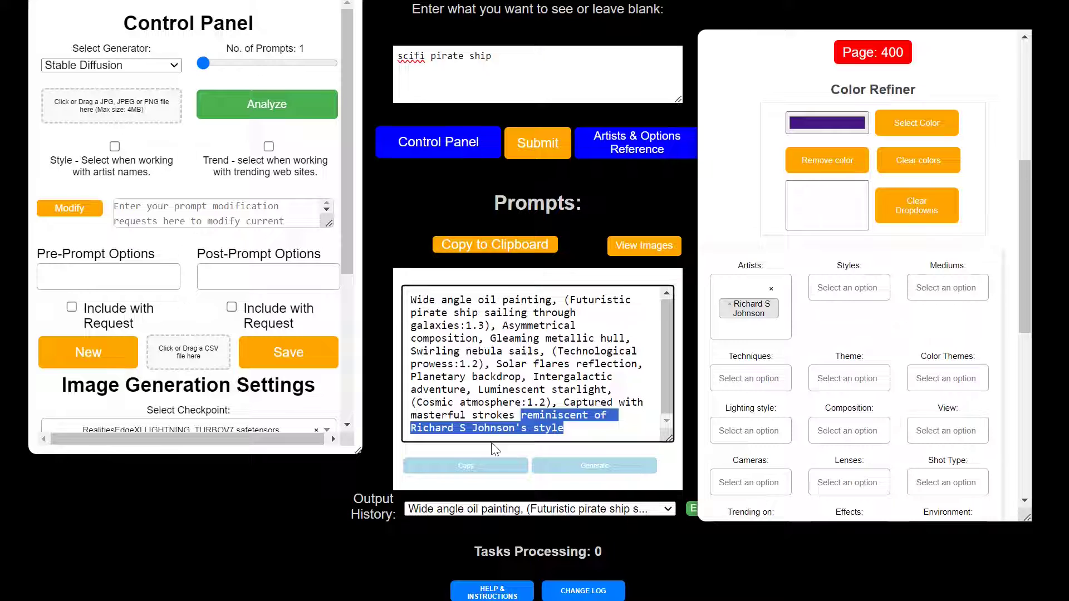
{"action": "scroll", "coordinate": [790, 348], "scroll_direction": "up", "scroll_amount": 5}
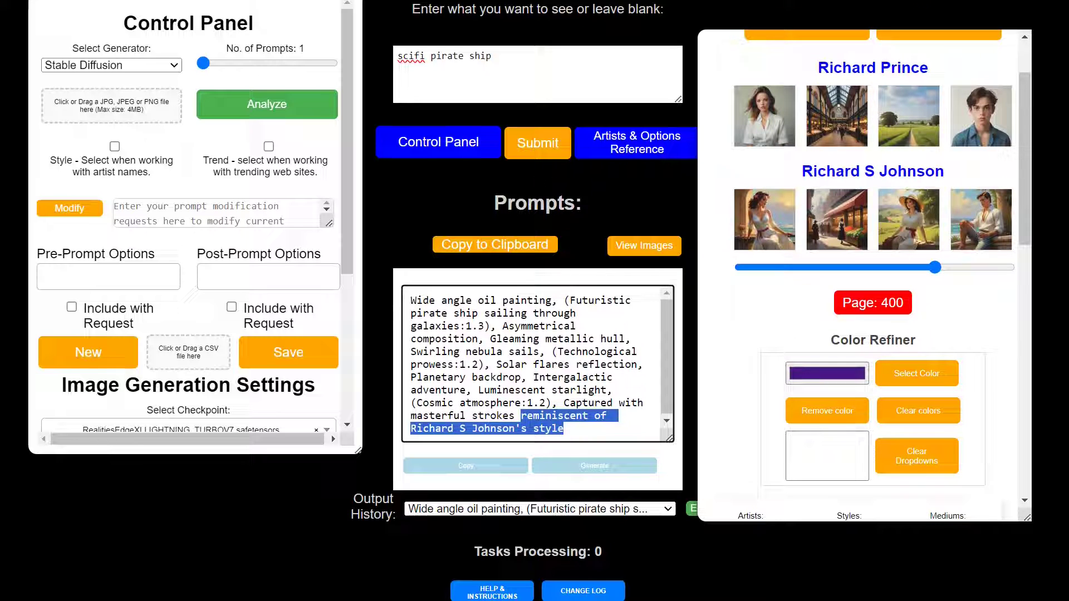
{"action": "left_click", "coordinate": [613, 473]}
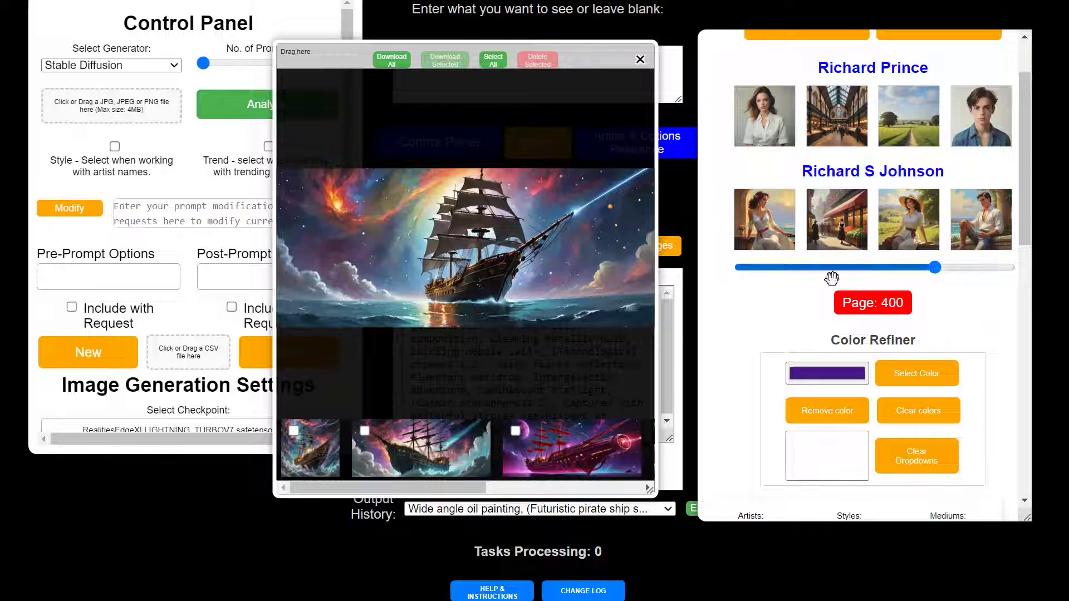
{"action": "left_click", "coordinate": [640, 60]}
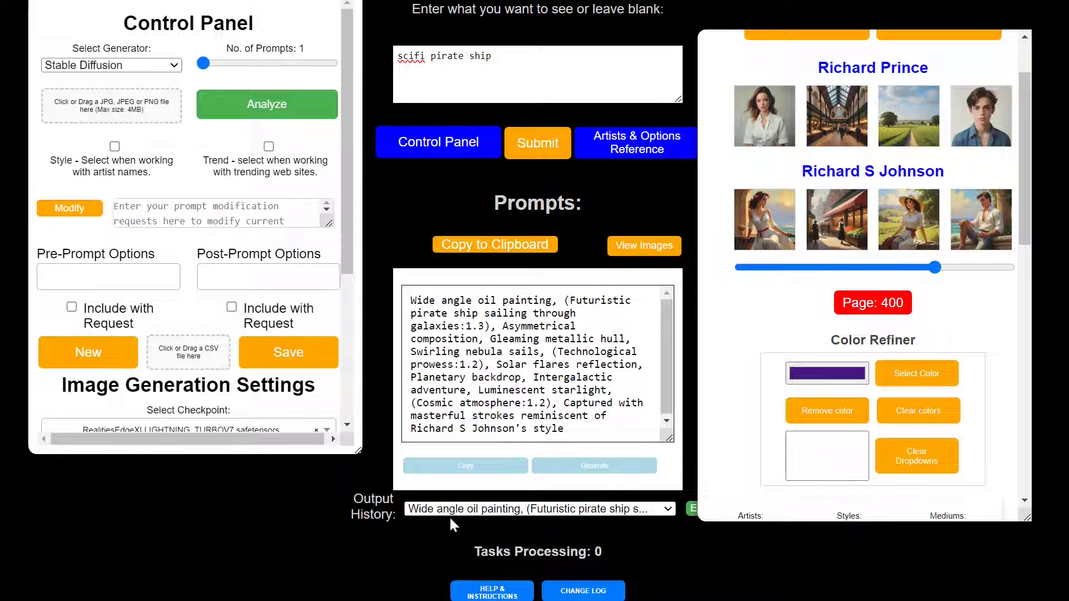
Reposition the floating control panel slightly lower and the artists and options reference farther from the prompt area, clear of its buttons.
{"action": "scroll", "coordinate": [814, 385], "scroll_direction": "up", "scroll_amount": 2}
{"action": "scroll", "coordinate": [814, 386], "scroll_direction": "up", "scroll_amount": 5}
{"action": "scroll", "coordinate": [351, 367], "scroll_direction": "down", "scroll_amount": 5}
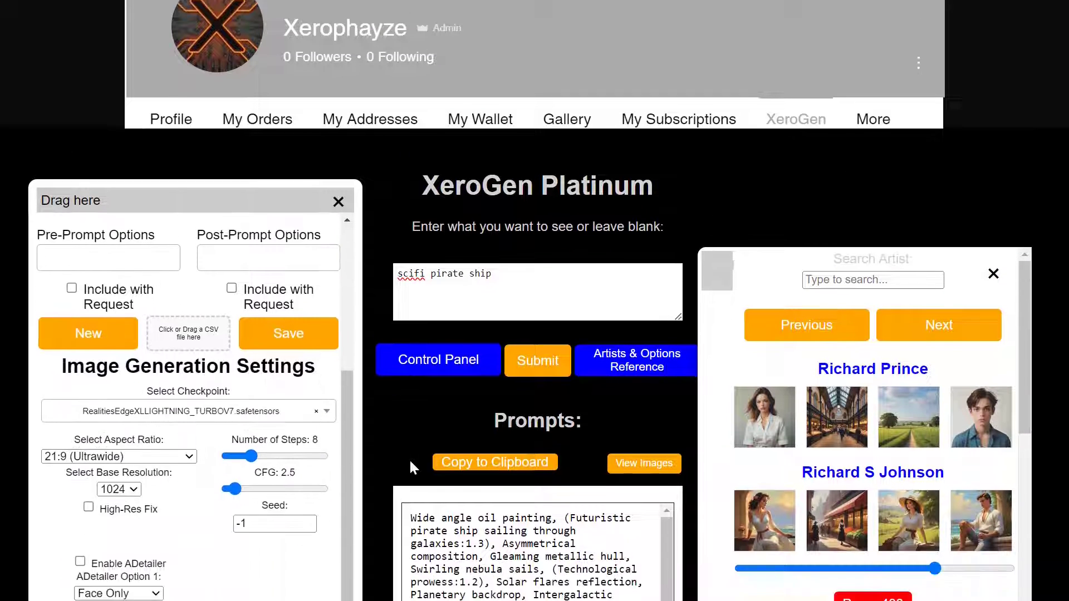
{"action": "scroll", "coordinate": [360, 367], "scroll_direction": "down", "scroll_amount": 3}
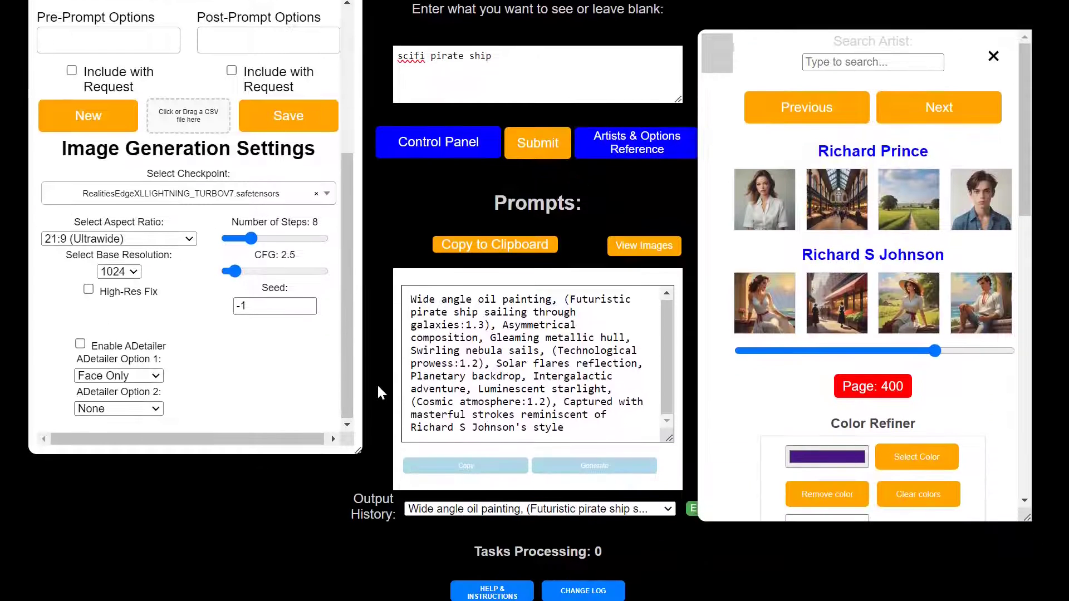
{"action": "scroll", "coordinate": [345, 253], "scroll_direction": "up", "scroll_amount": 2}
{"action": "scroll", "coordinate": [377, 257], "scroll_direction": "up", "scroll_amount": 2}
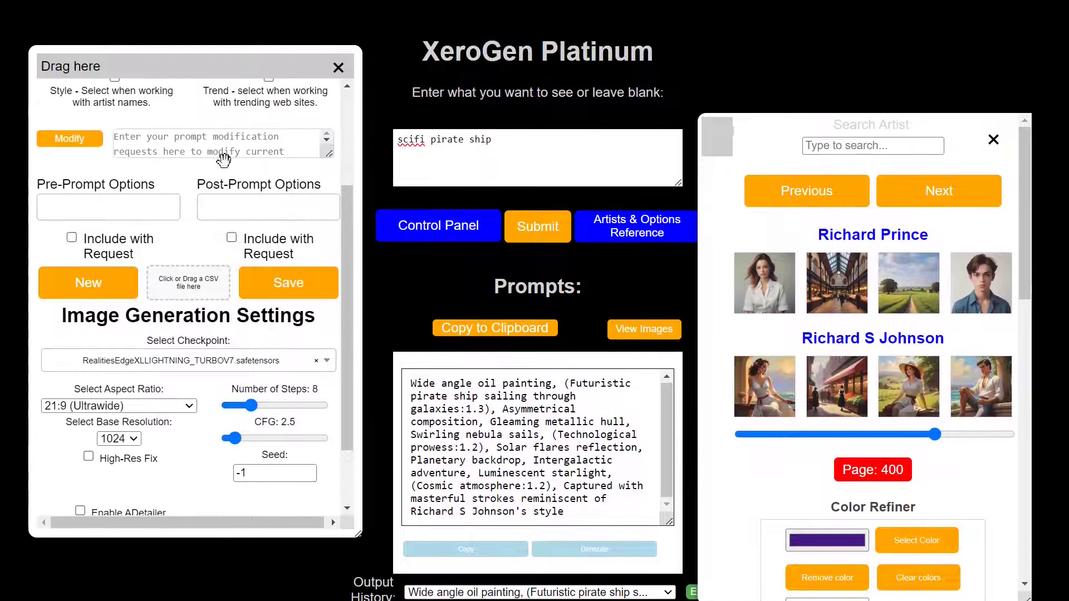
{"action": "left_click_drag", "start_coordinate": [145, 74], "coordinate": [149, 107]}
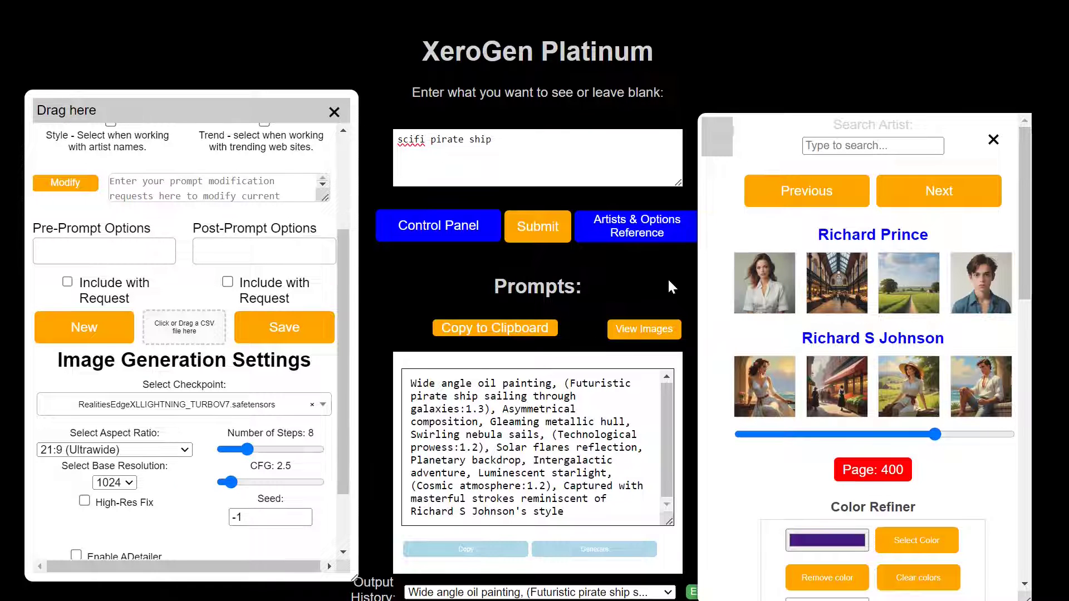
{"action": "scroll", "coordinate": [668, 279], "scroll_direction": "down", "scroll_amount": 3}
{"action": "scroll", "coordinate": [668, 279], "scroll_direction": "up", "scroll_amount": 1}
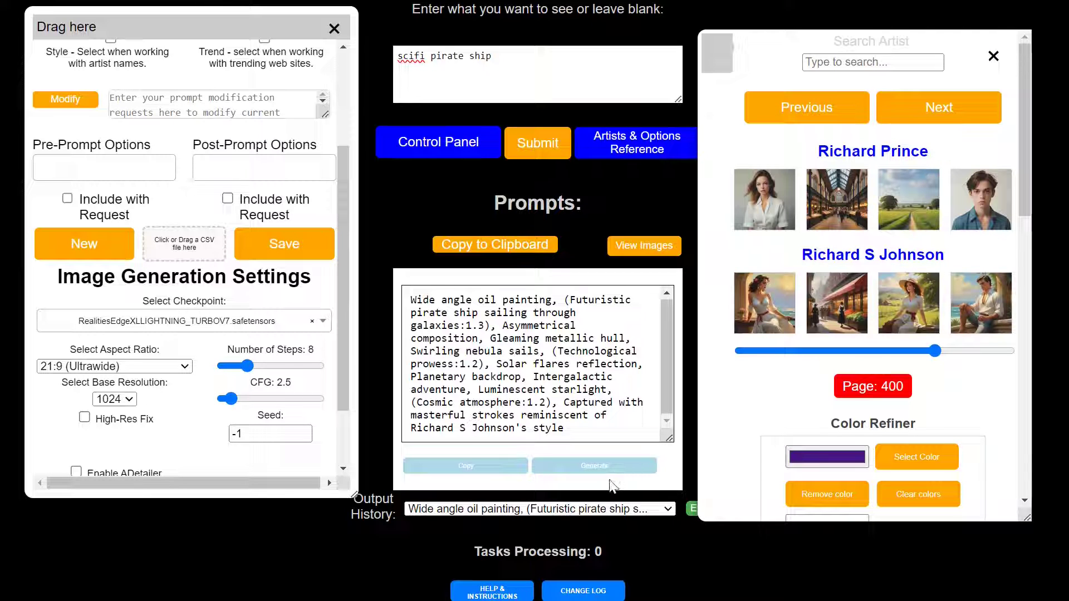
{"action": "left_click_drag", "start_coordinate": [717, 61], "coordinate": [731, 42]}
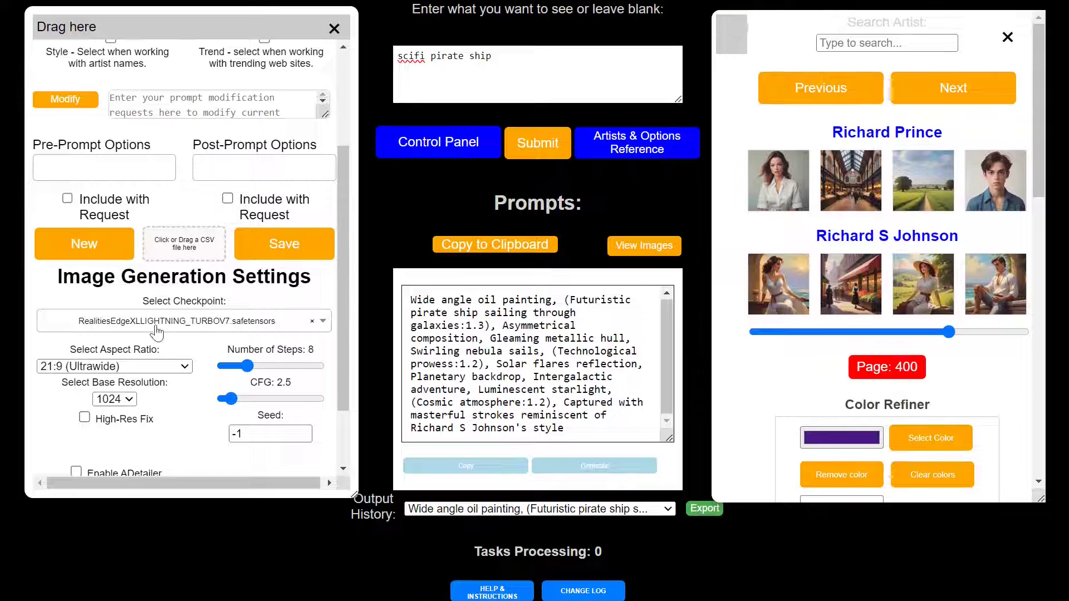